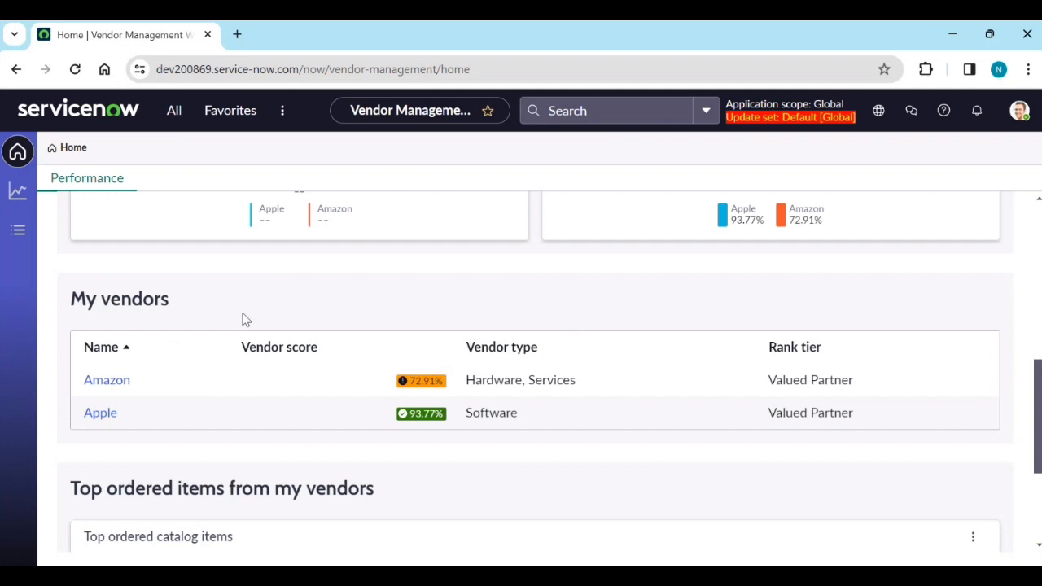
Step: Filter the application navigator for "vendor" and open the Workspace entry under Vendor Management
scroll(245, 334, up, 5)
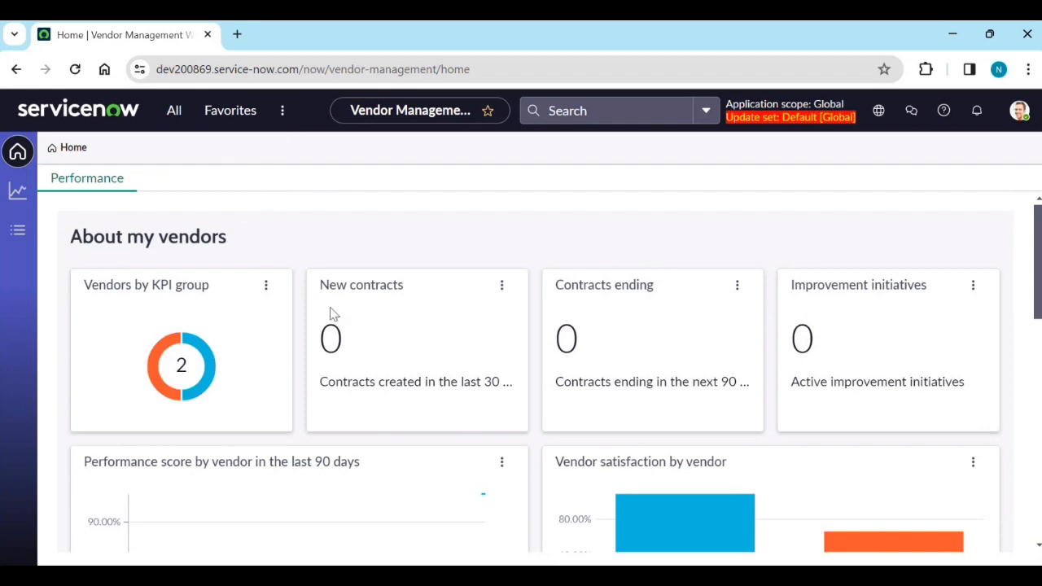
click(282, 121)
click(258, 190)
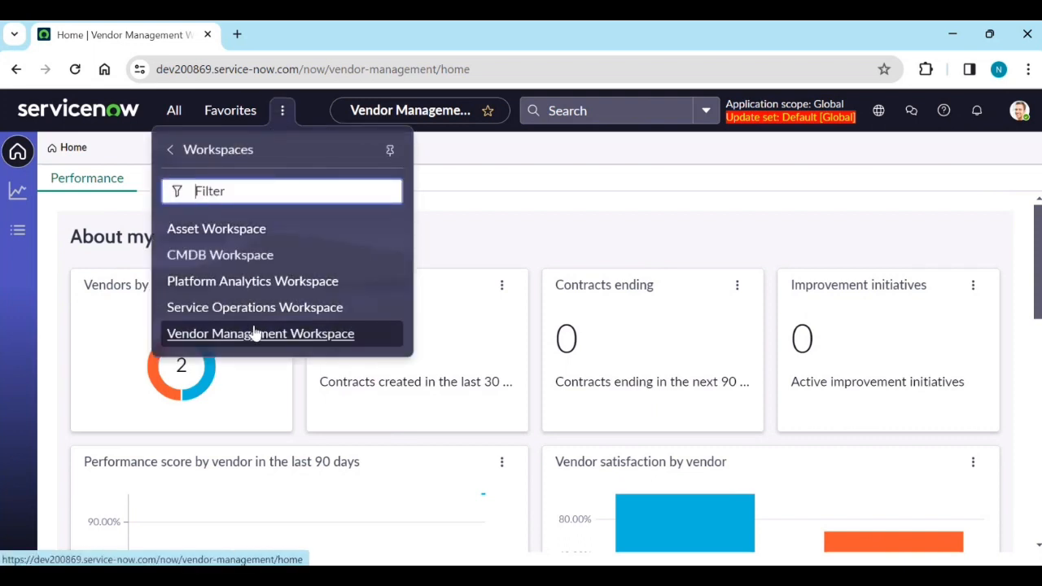
click(176, 116)
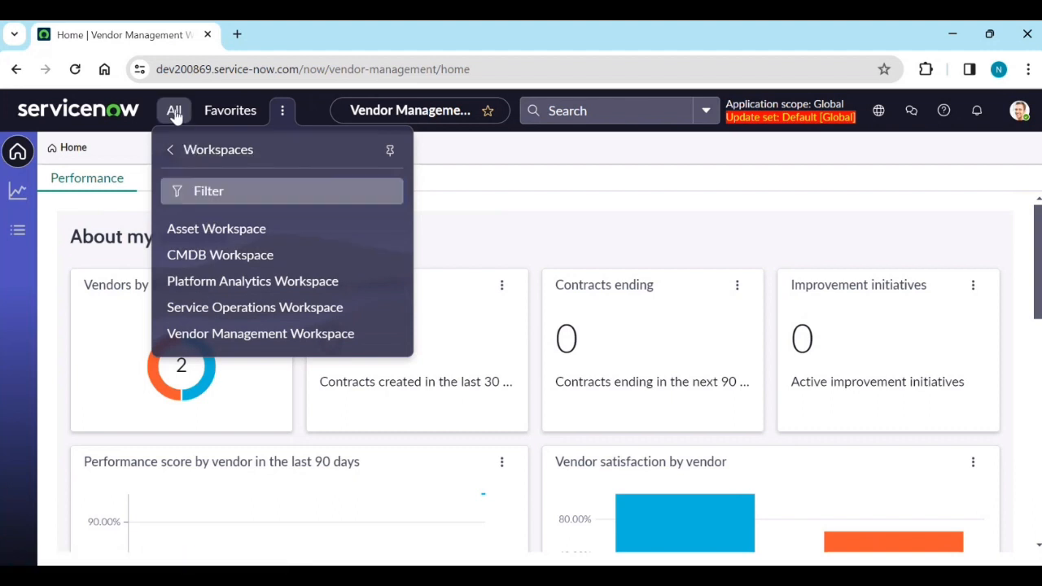
click(152, 166)
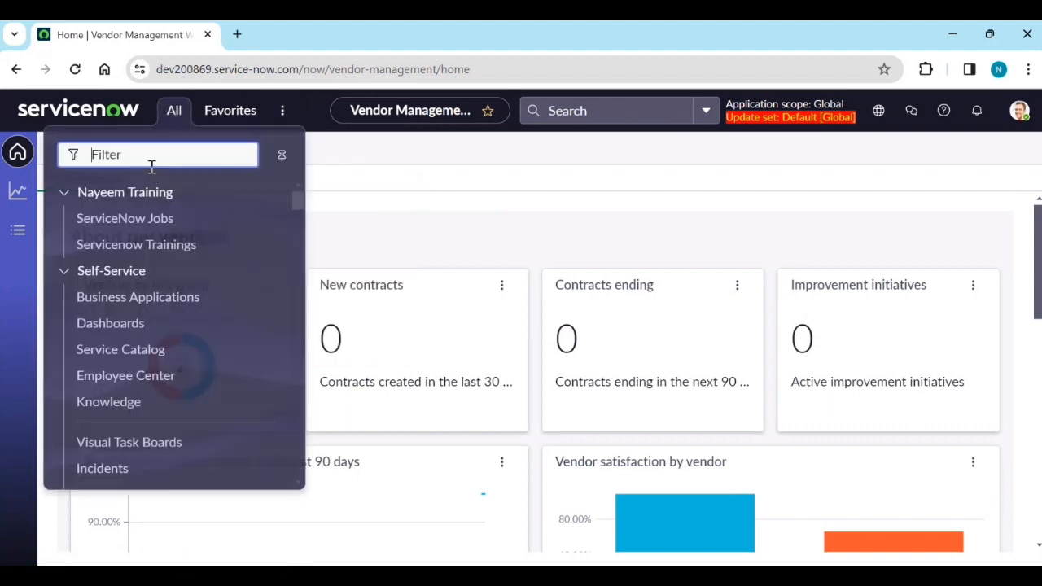
text(vendor)
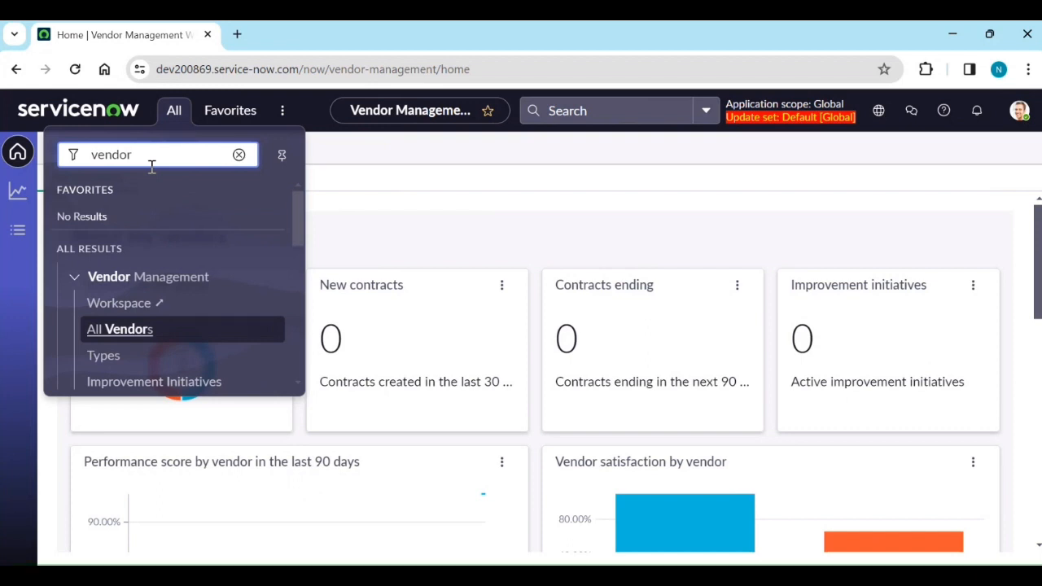
click(127, 309)
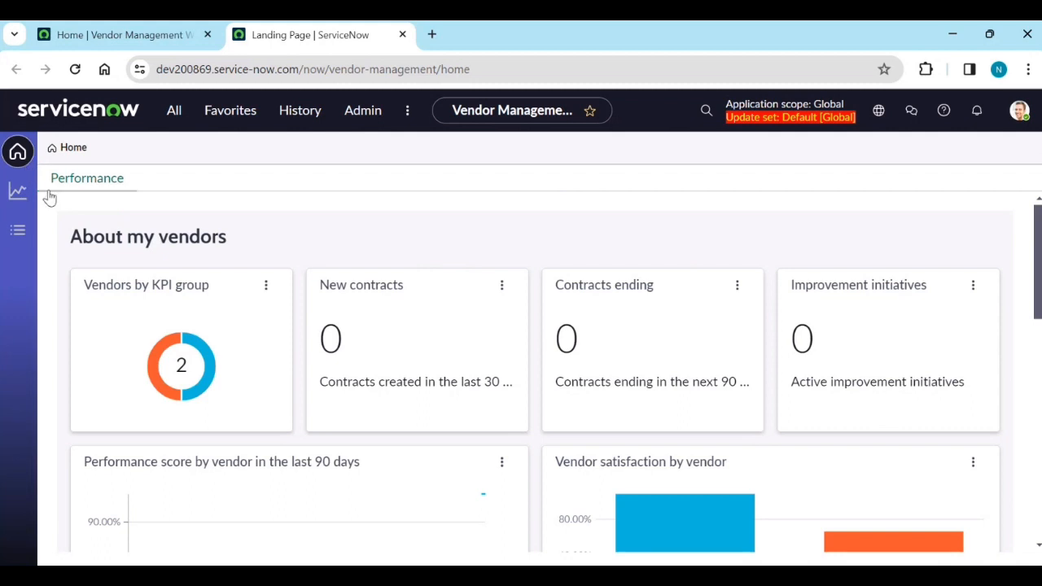
click(128, 187)
click(1019, 111)
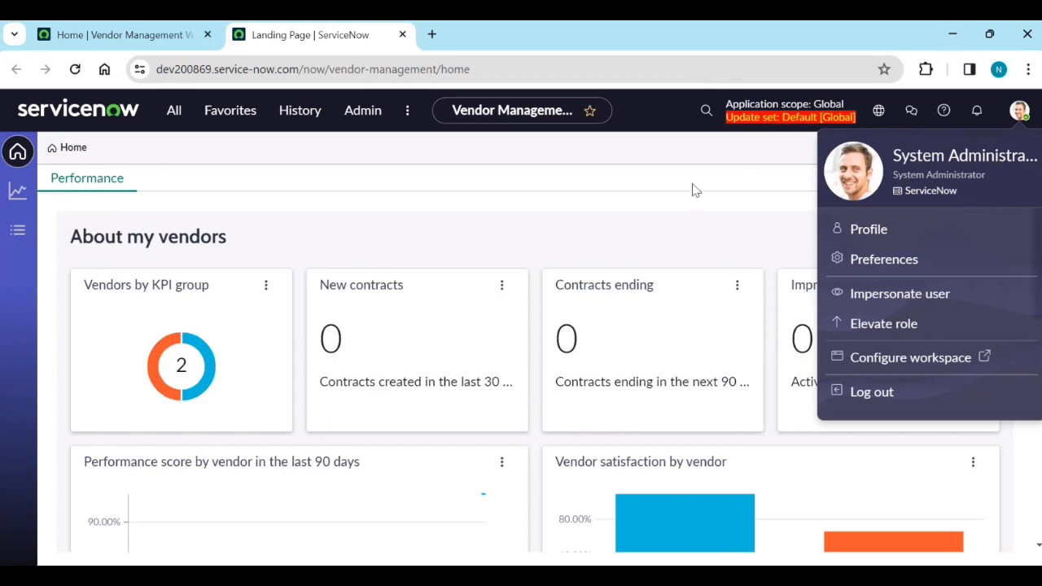
click(670, 149)
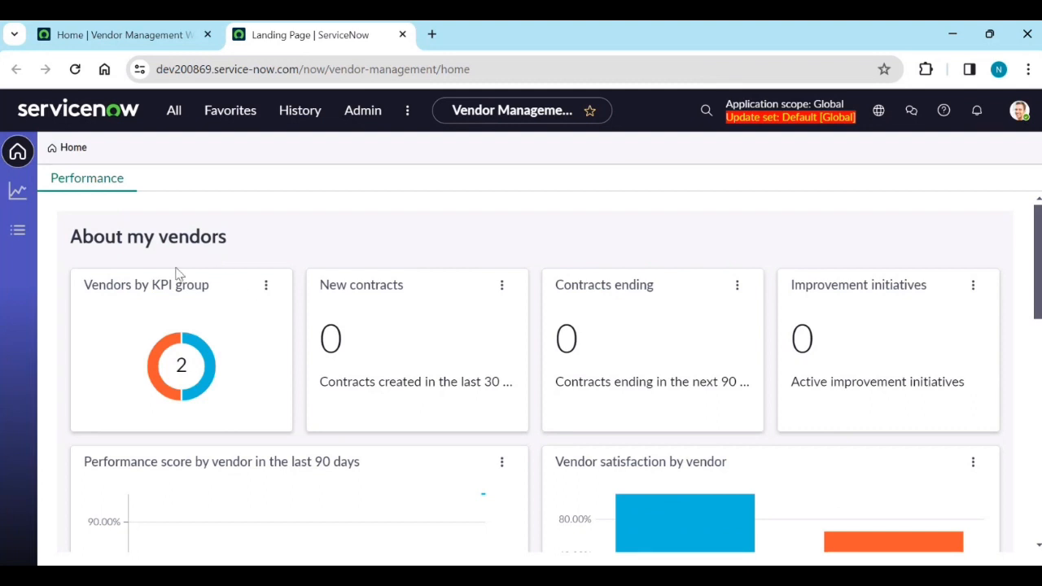
mouse_move(185, 379)
click(503, 289)
click(435, 320)
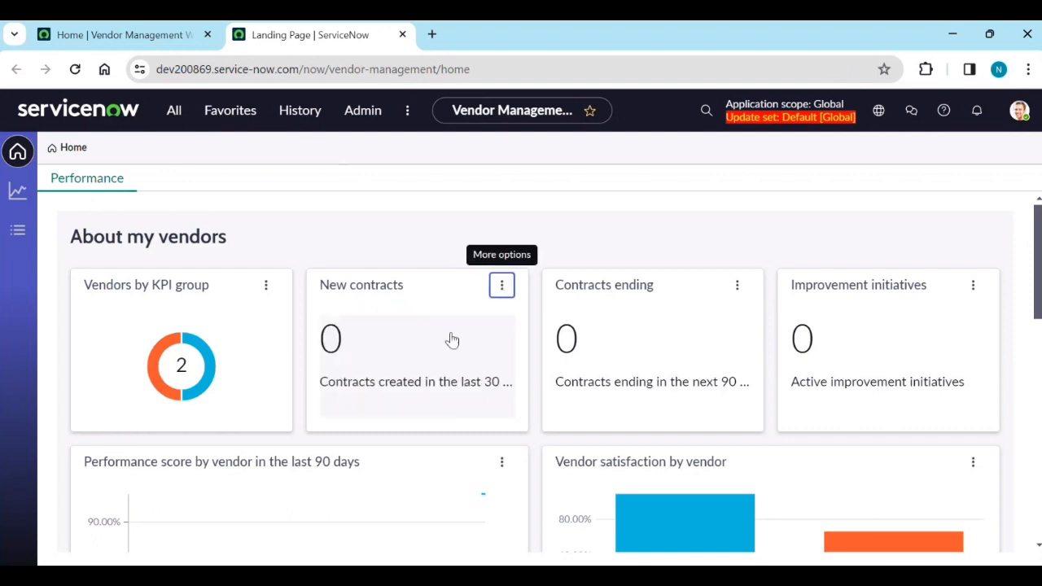
Step: Start a new contract from the New contracts list and set its contract model to Insurance
click(342, 350)
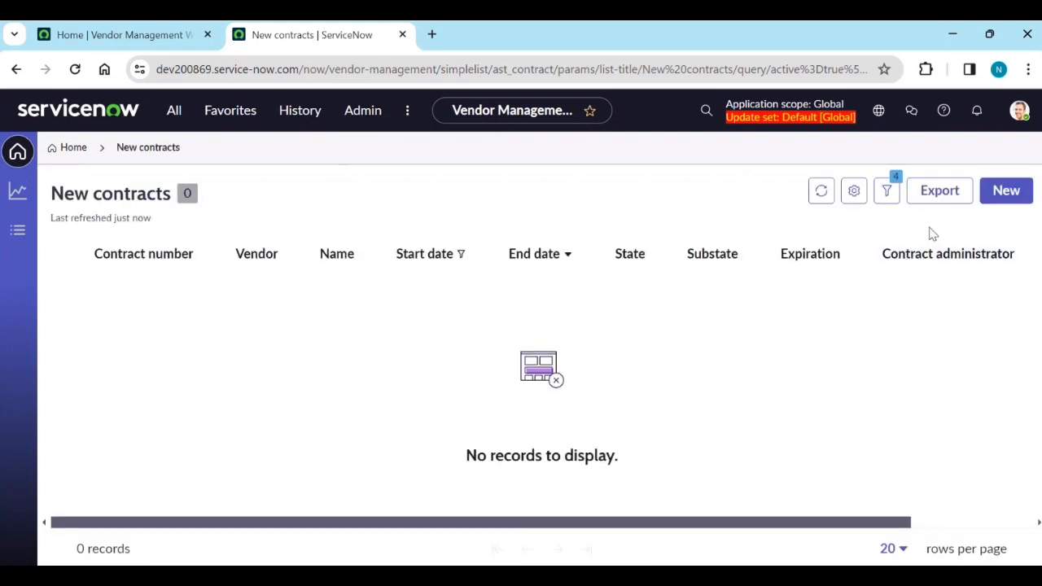
click(1000, 196)
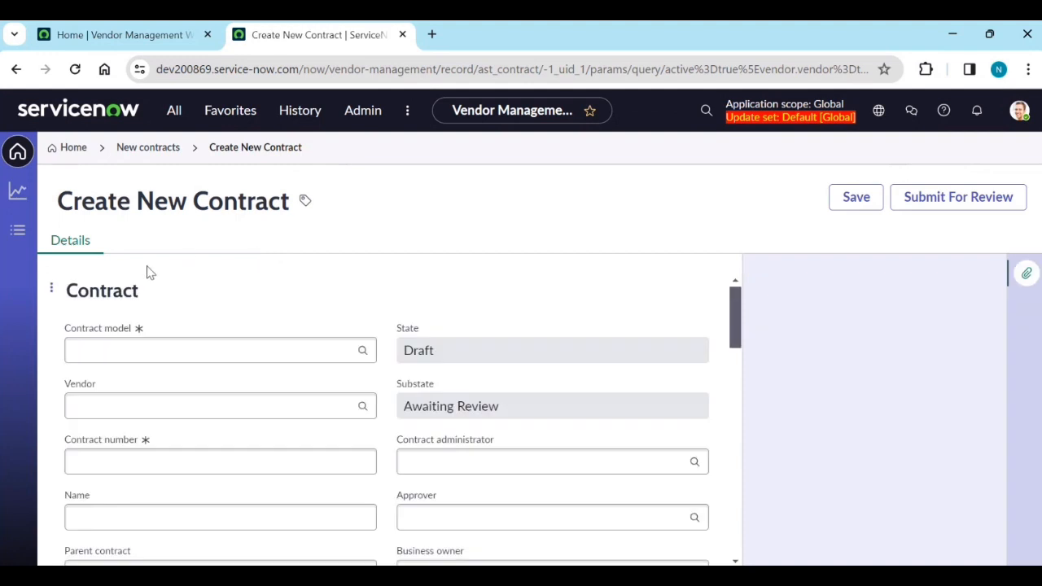
click(110, 350)
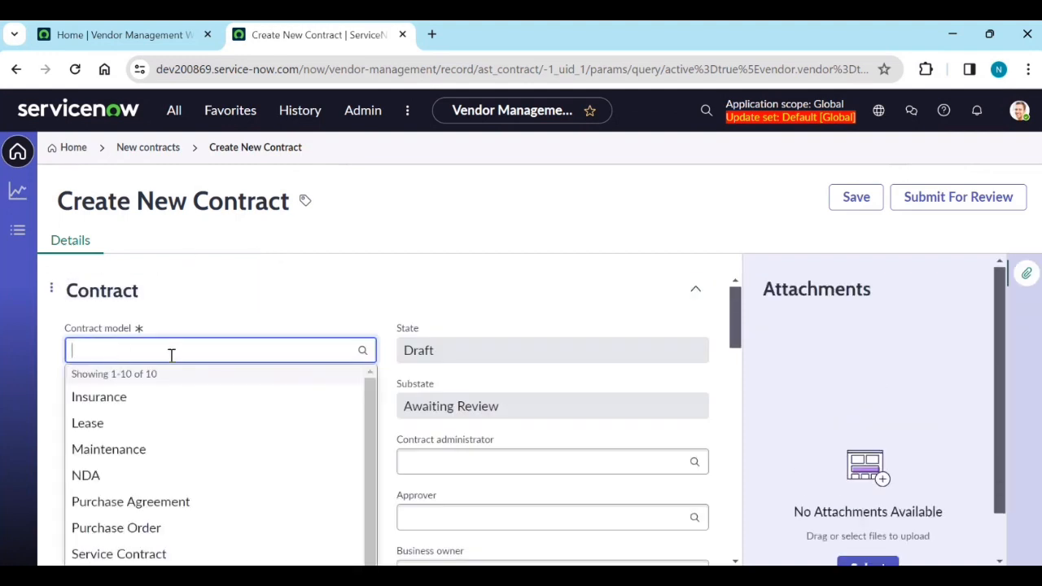
click(135, 402)
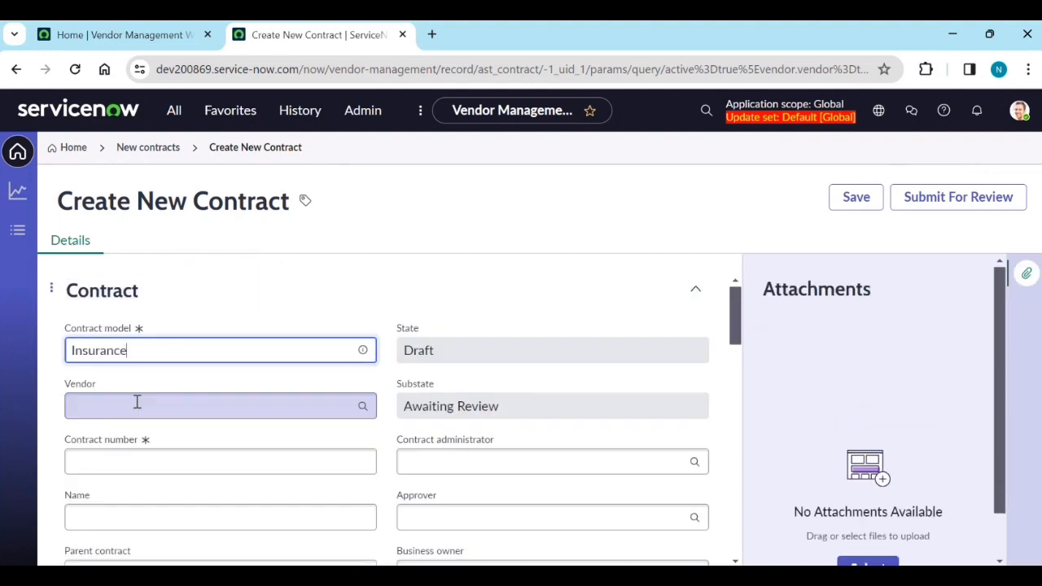
Step: Set the contract's vendor to Amazon and enter the contract number
click(196, 405)
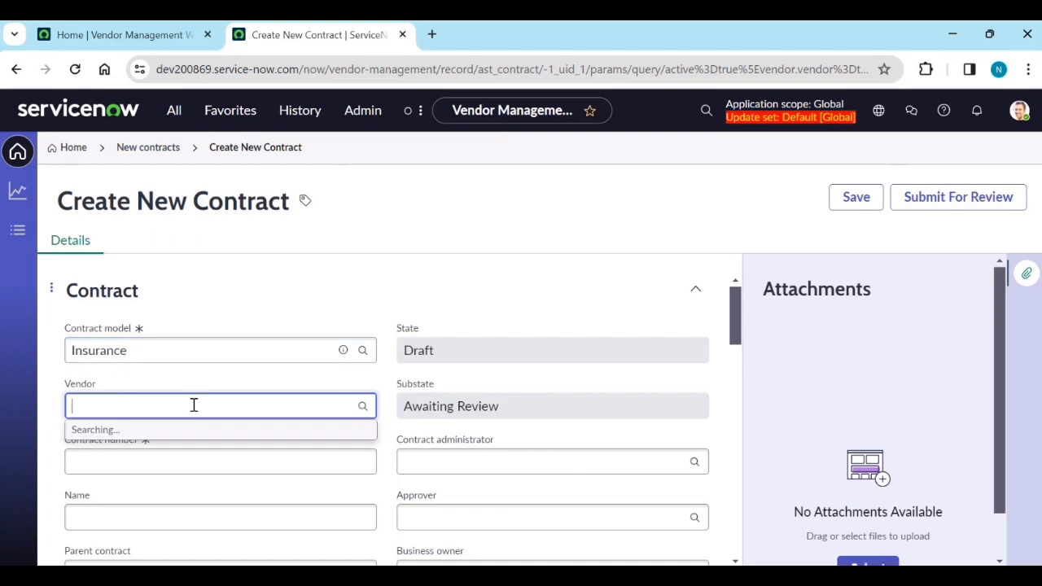
text(am)
click(139, 457)
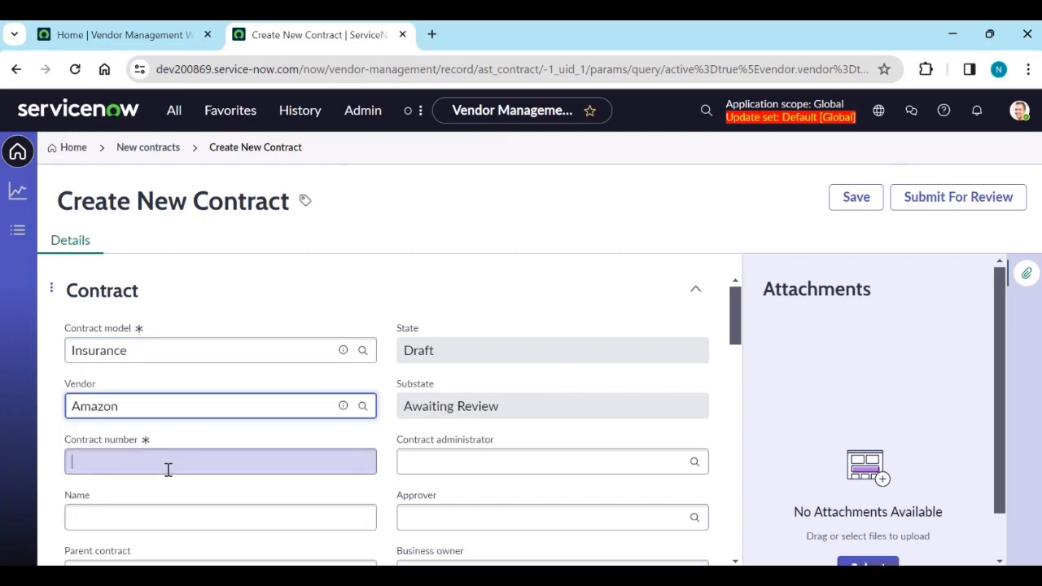
click(168, 469)
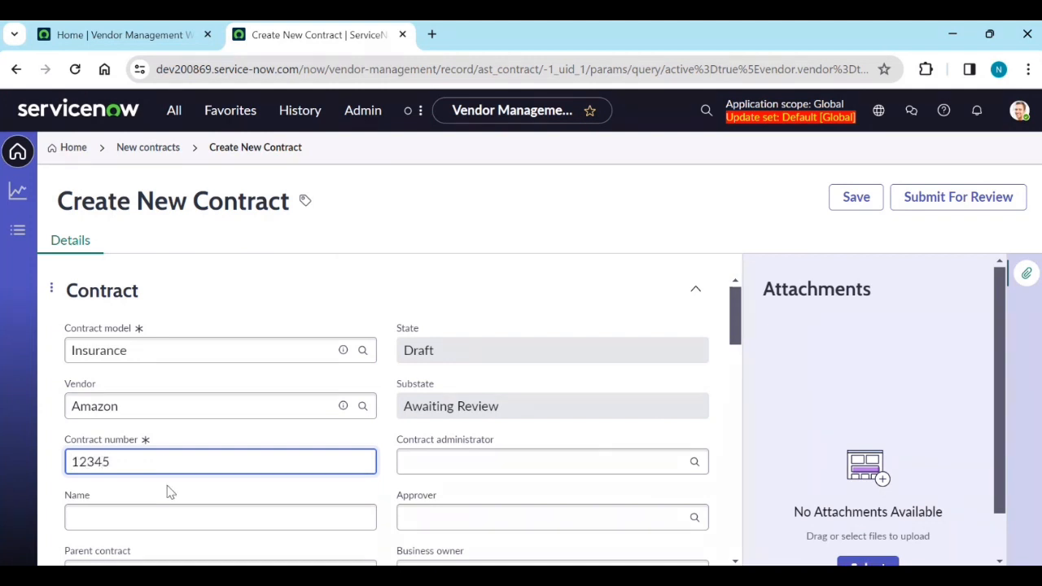
scroll(168, 490, down, 3)
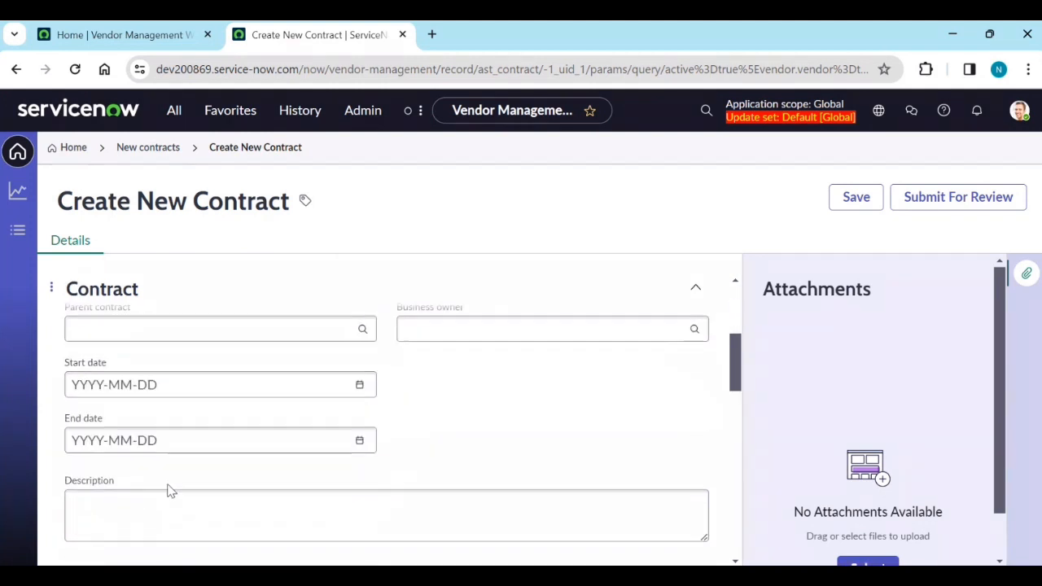
click(359, 383)
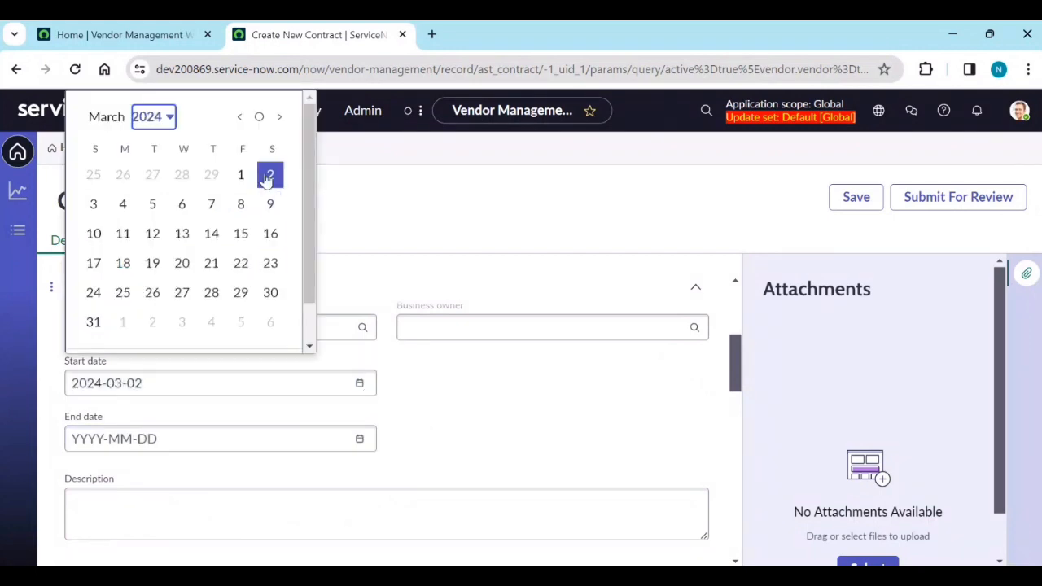
click(242, 175)
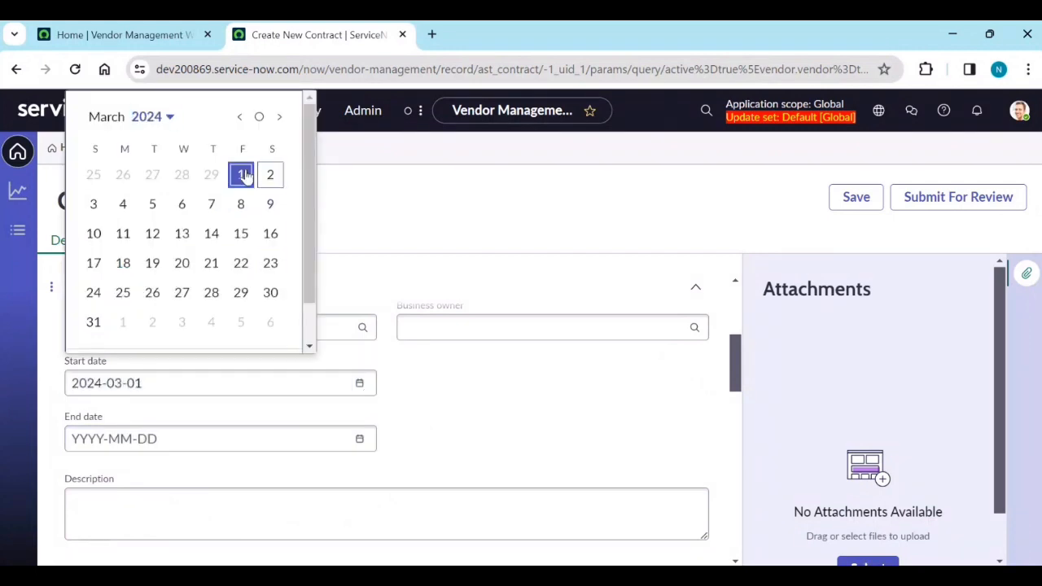
click(280, 119)
click(152, 294)
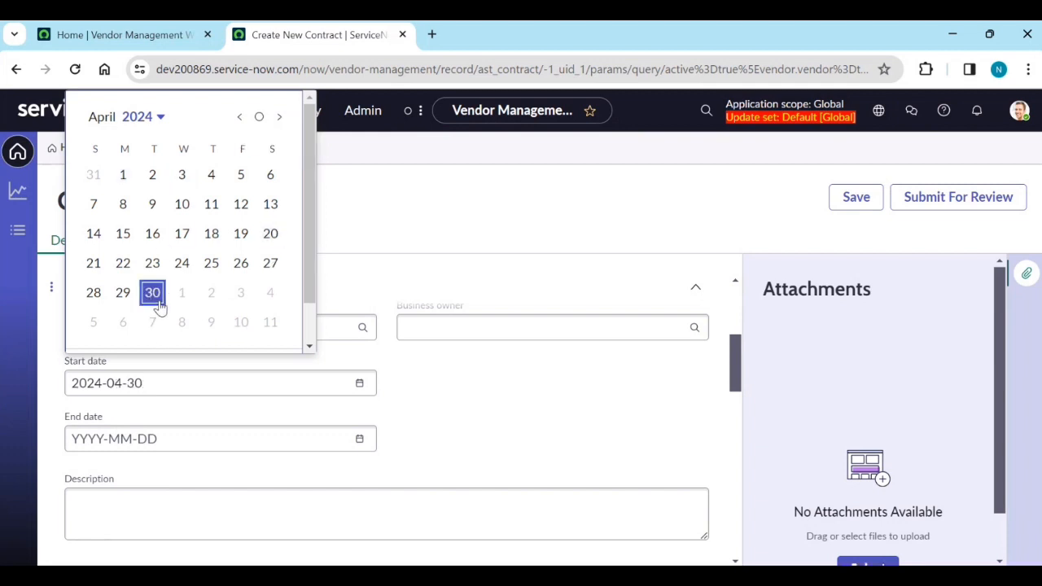
click(268, 345)
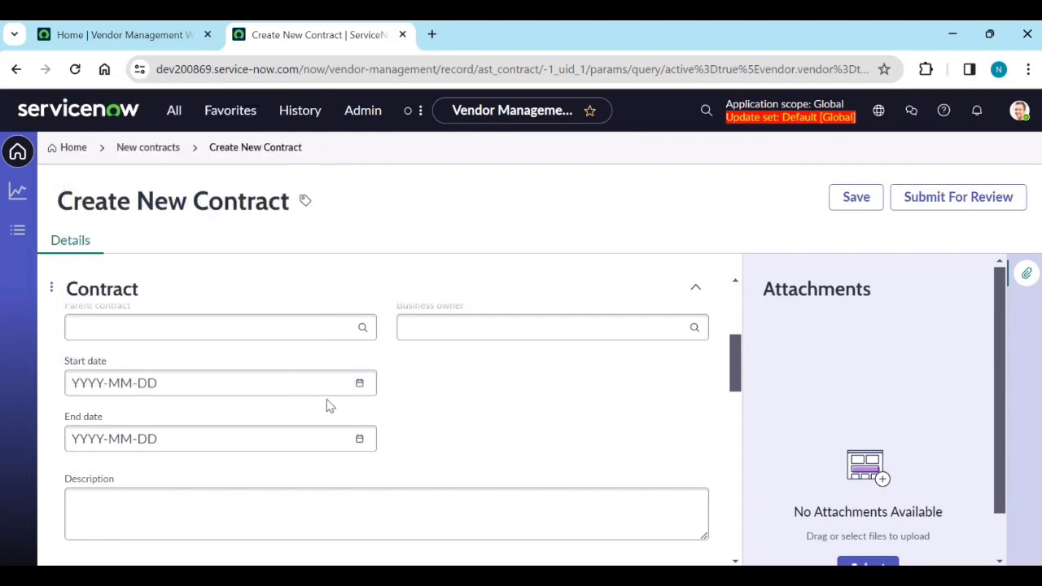
Step: Set the contract's start date to 2024-03-01 and its end date to 2024-04-30
click(359, 383)
click(242, 175)
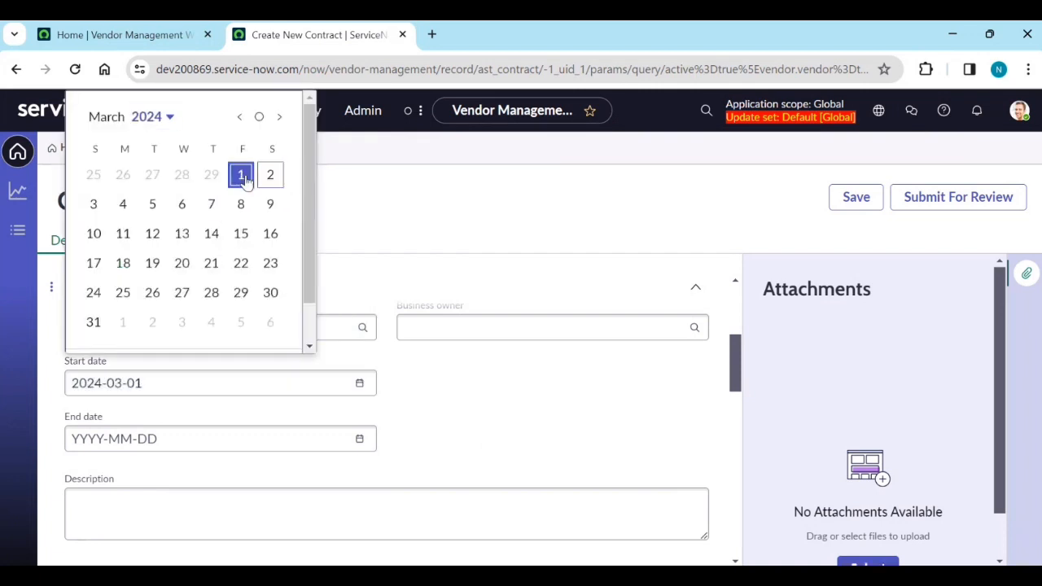
scroll(239, 245, down, 2)
click(281, 332)
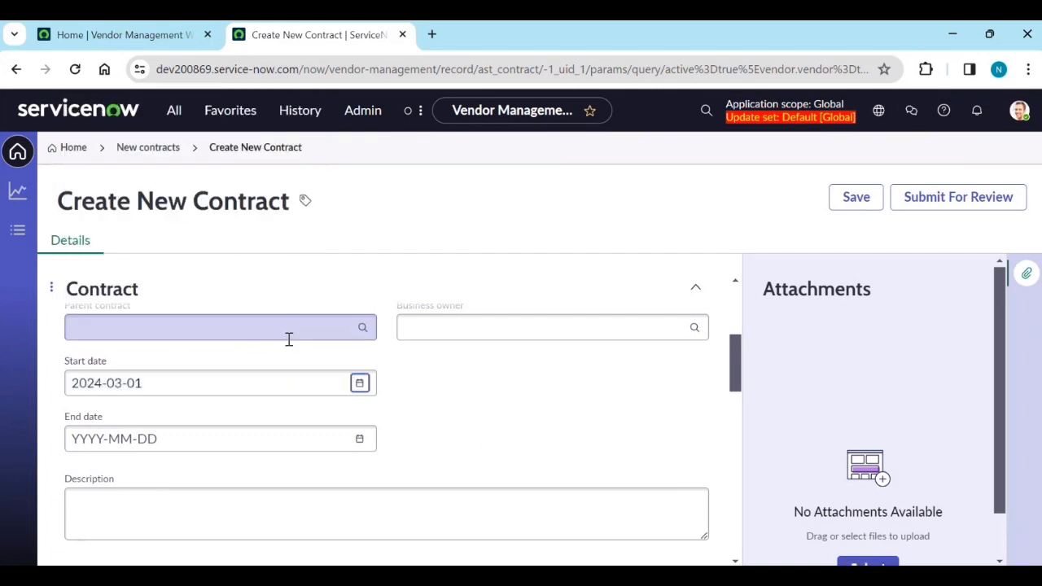
click(359, 439)
click(279, 126)
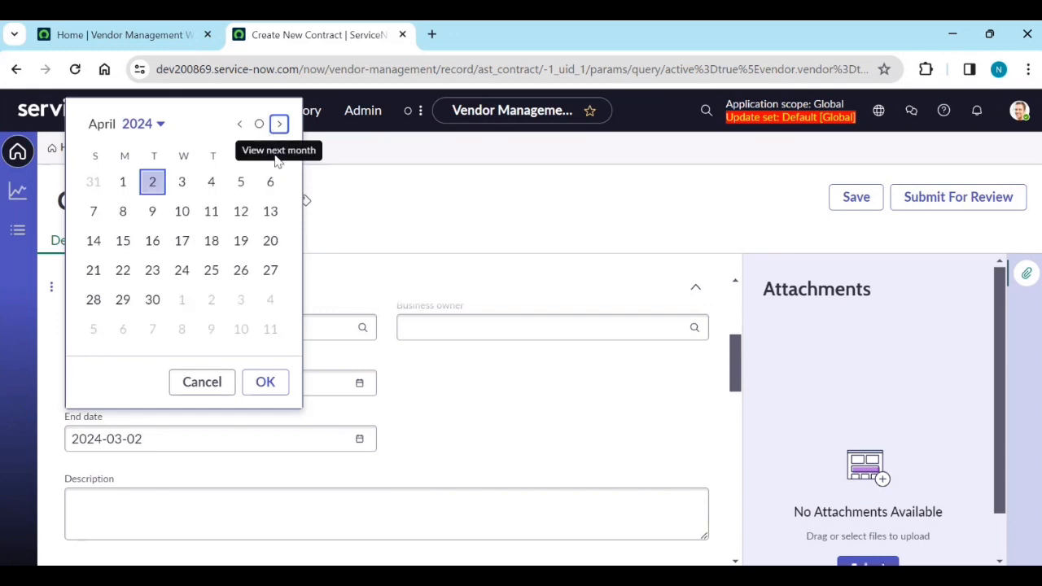
click(152, 300)
click(249, 388)
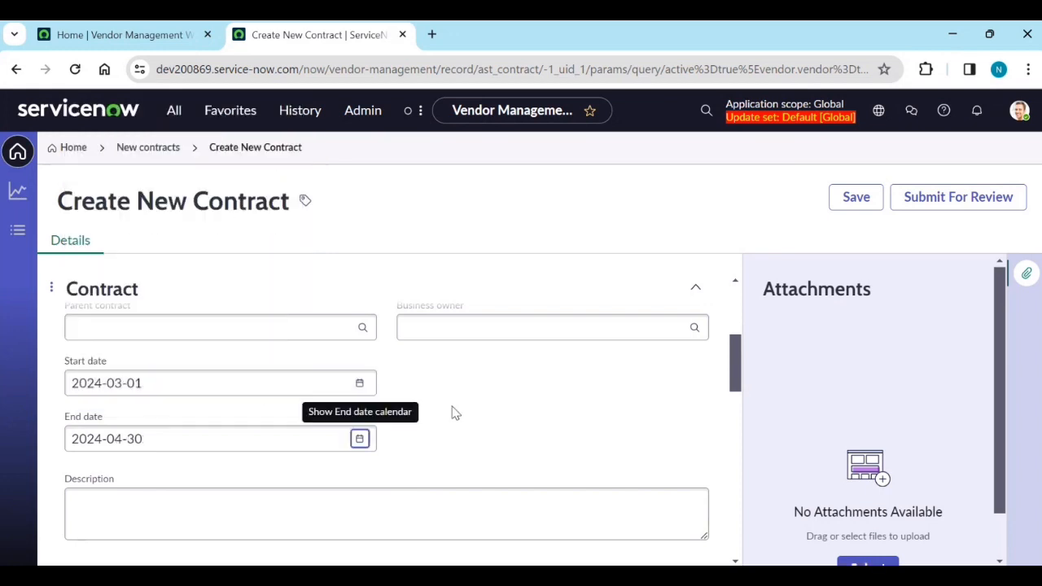
Step: Check the contract's Renewal, Financial, and Terms and Conditions sections, and submit the contract for review
scroll(456, 414, up, 2)
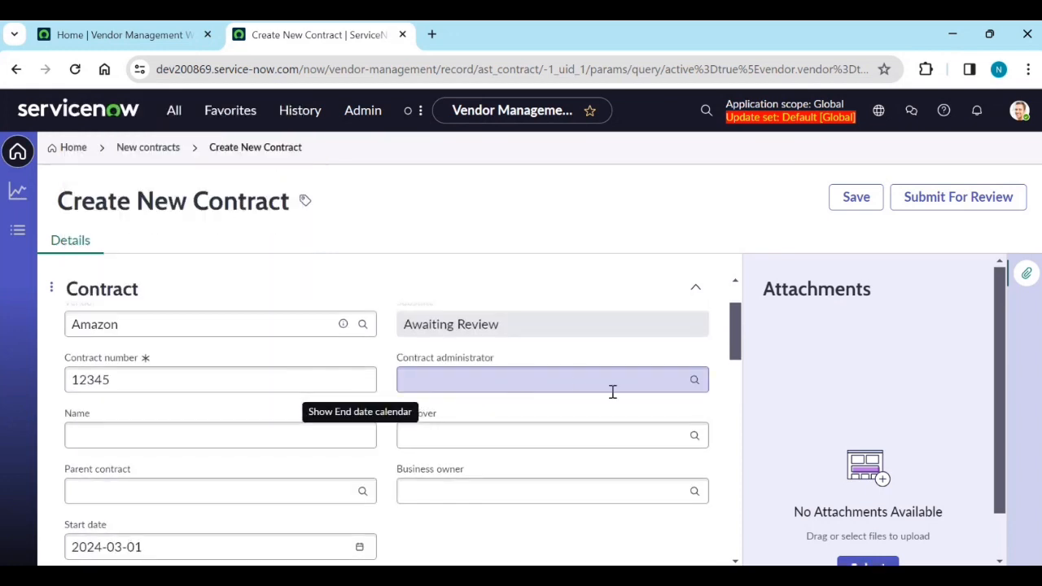
scroll(526, 424, down, 2)
scroll(488, 390, up, 1)
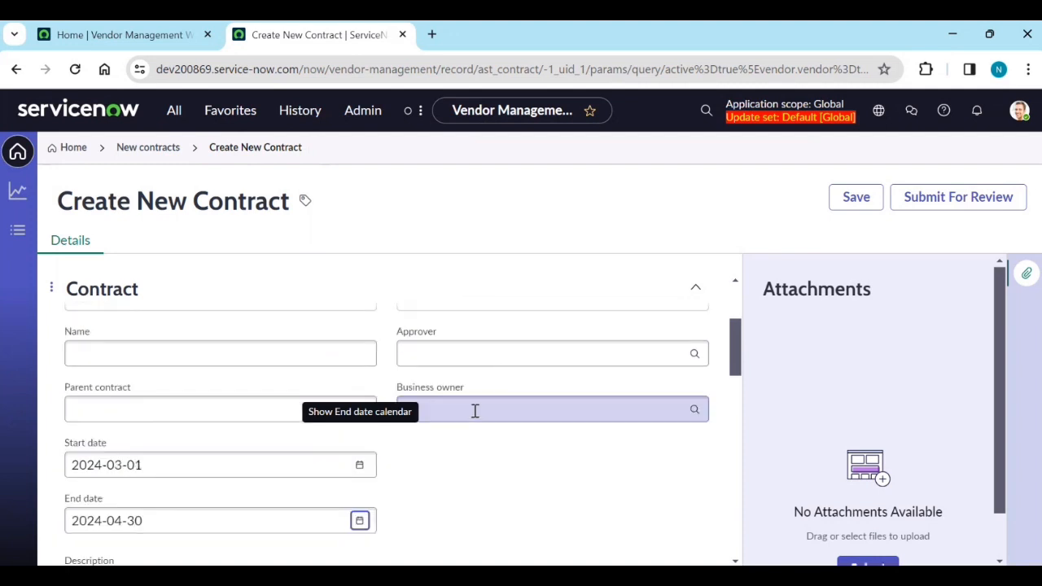
scroll(377, 442, down, 4)
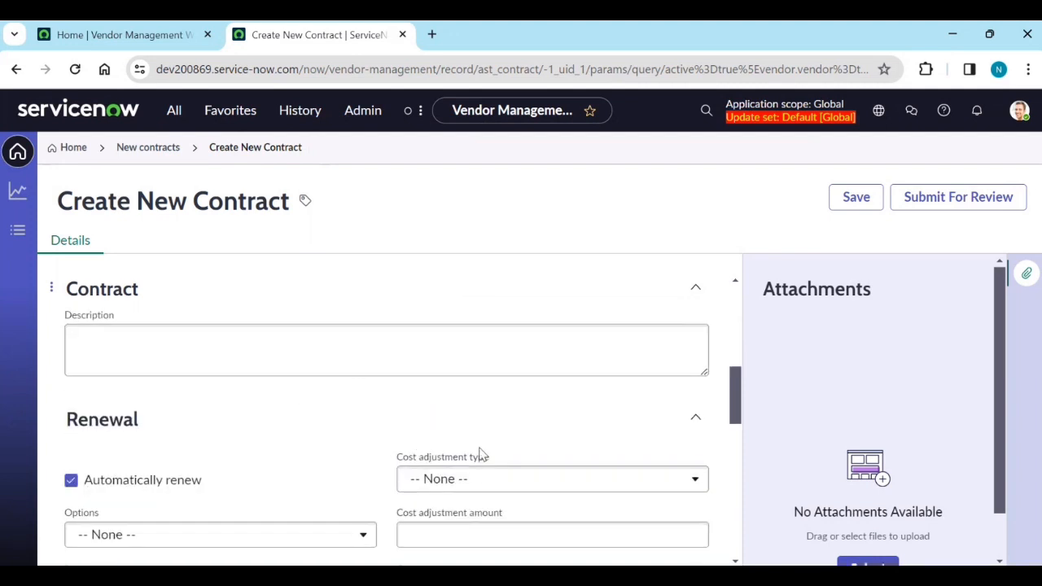
scroll(480, 456, down, 2)
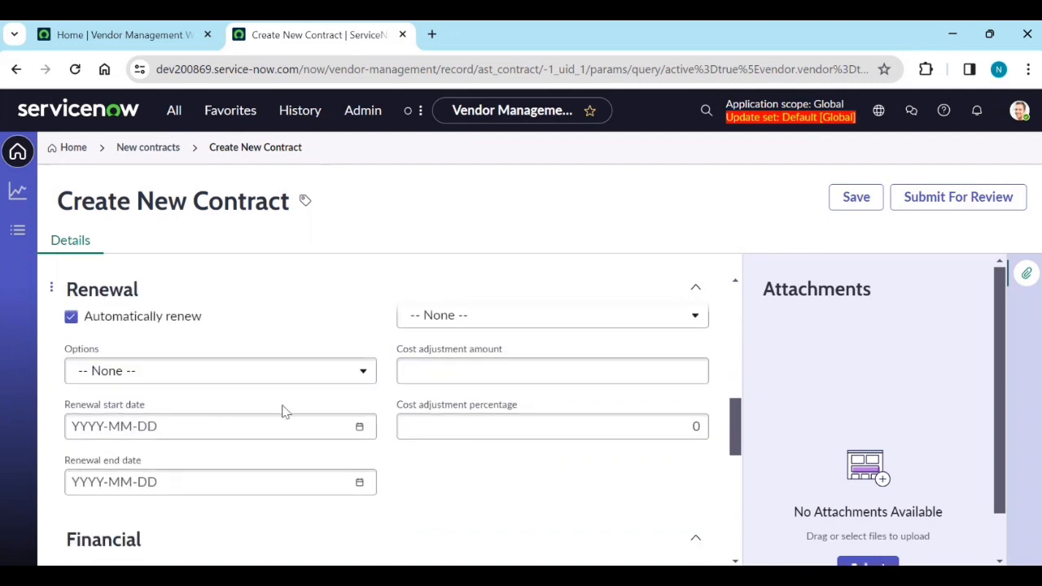
scroll(277, 461, down, 2)
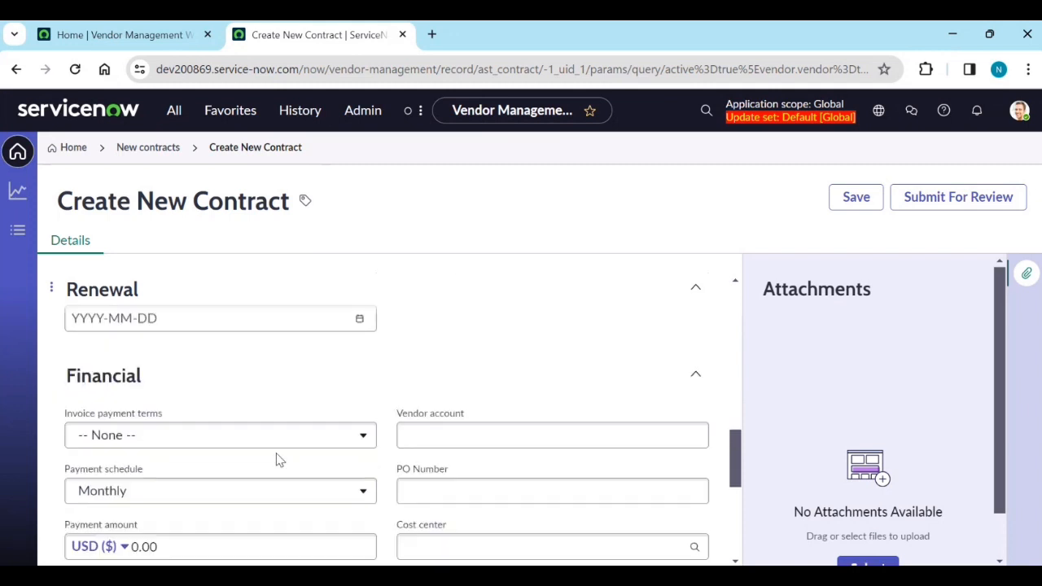
scroll(277, 459, down, 3)
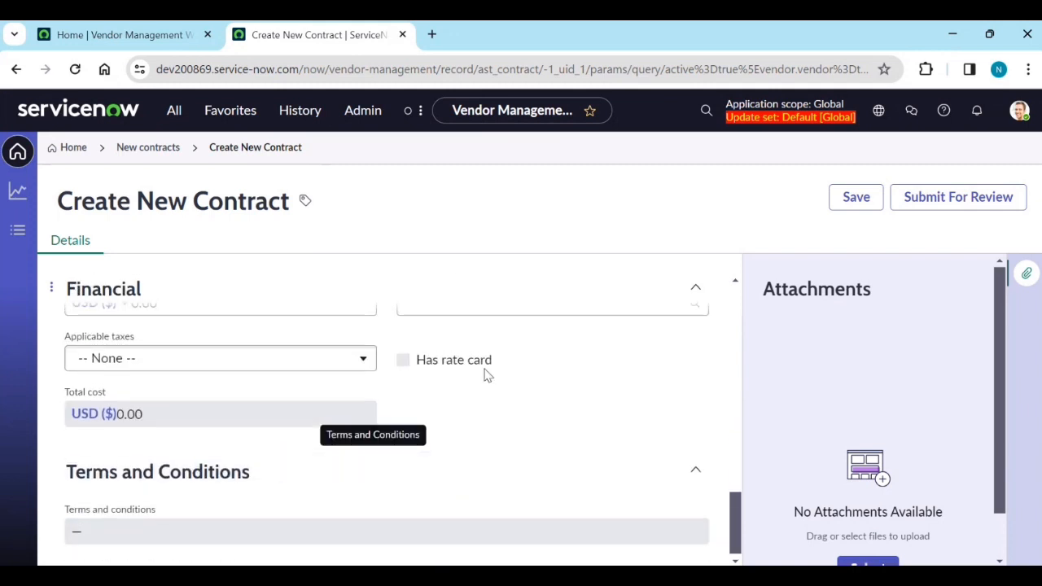
scroll(510, 380, up, 10)
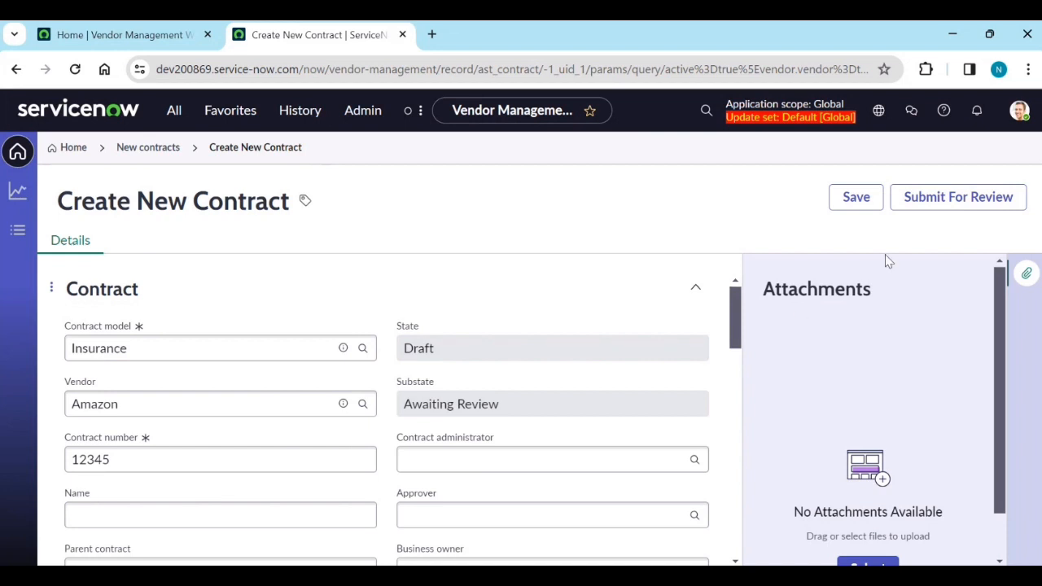
click(939, 205)
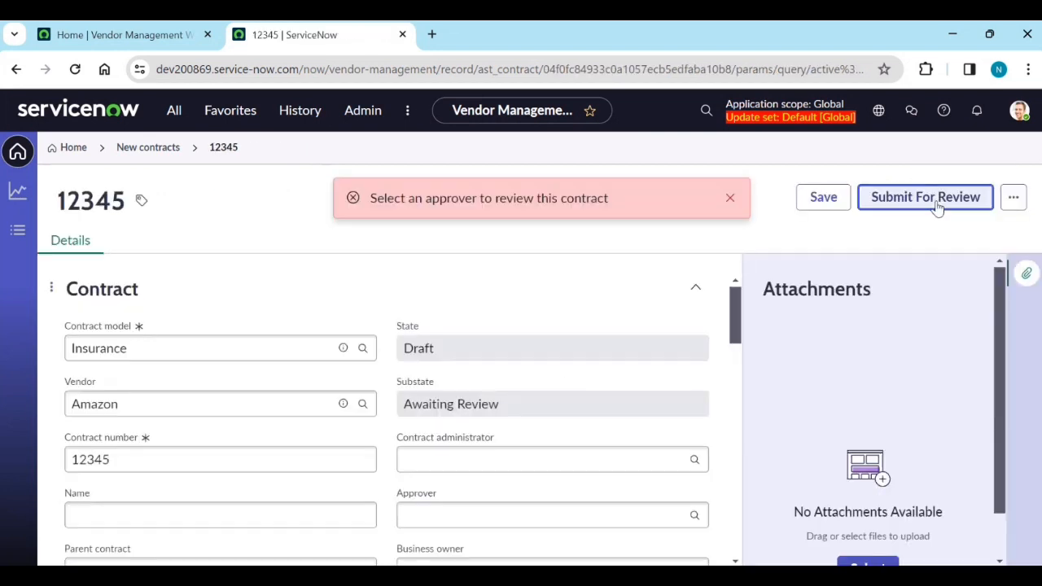
Step: Search the contract's Approver field for "syst" and for "admin", clearing each search term
scroll(421, 486, down, 1)
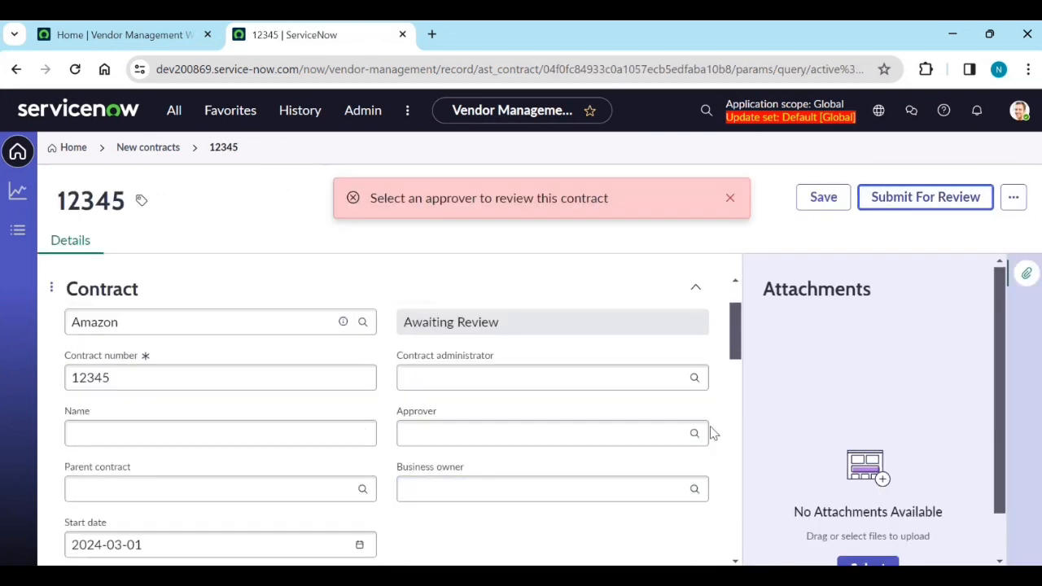
click(643, 432)
text(s)
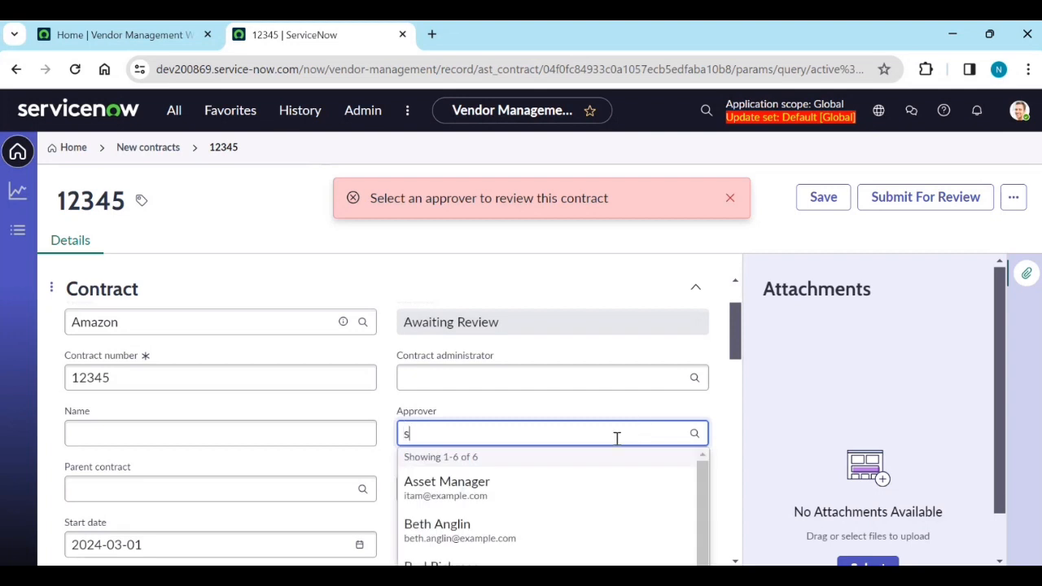
text(y)
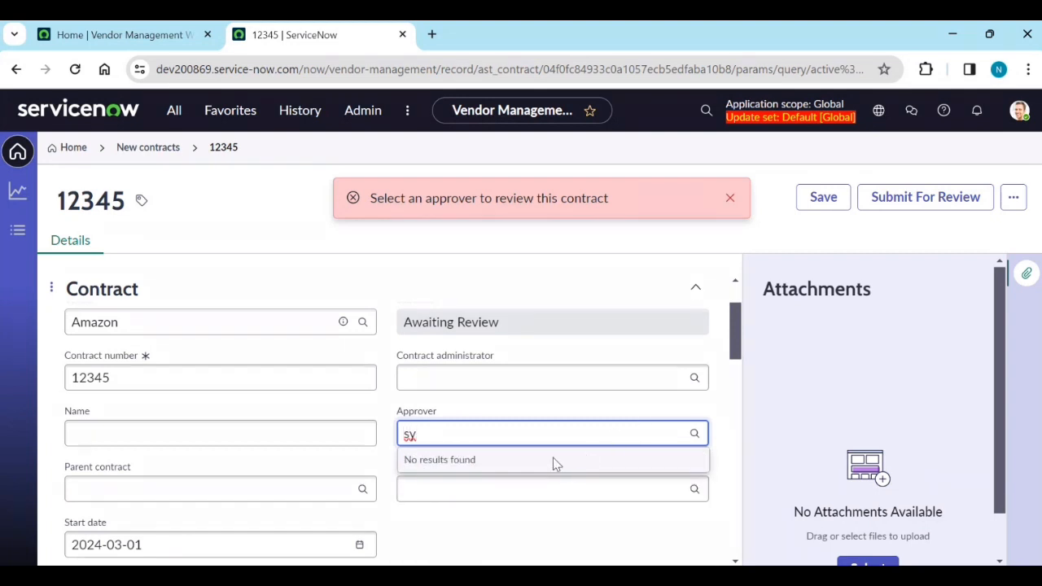
text(st)
key(BackSpace)
key(BackSpace)
key(BackSpace)
key(BackSpace)
text(admin)
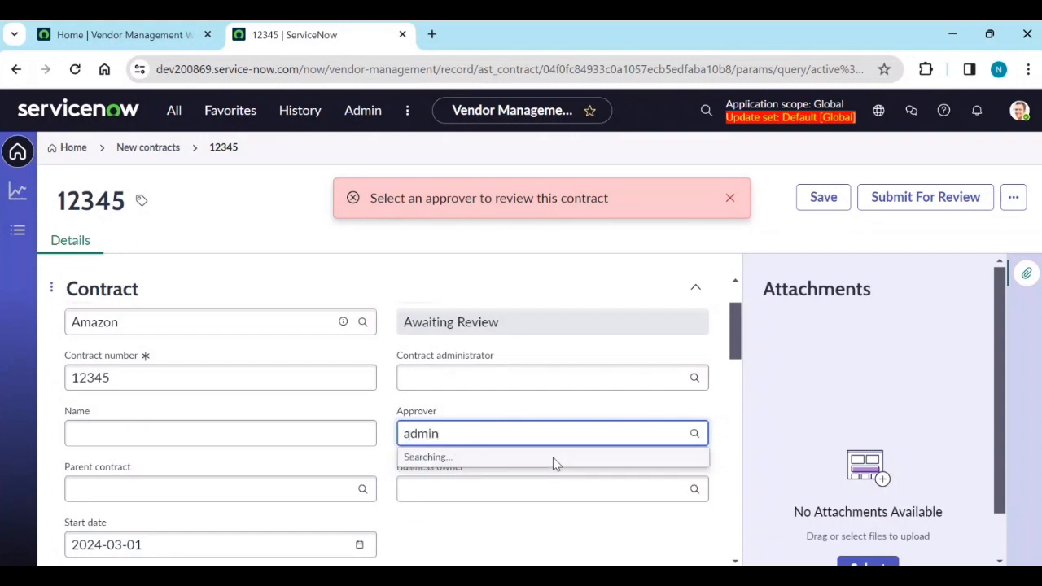
key(BackSpace)
key(BackSpace)
key(BackSpace)
key(BackSpace)
key(BackSpace)
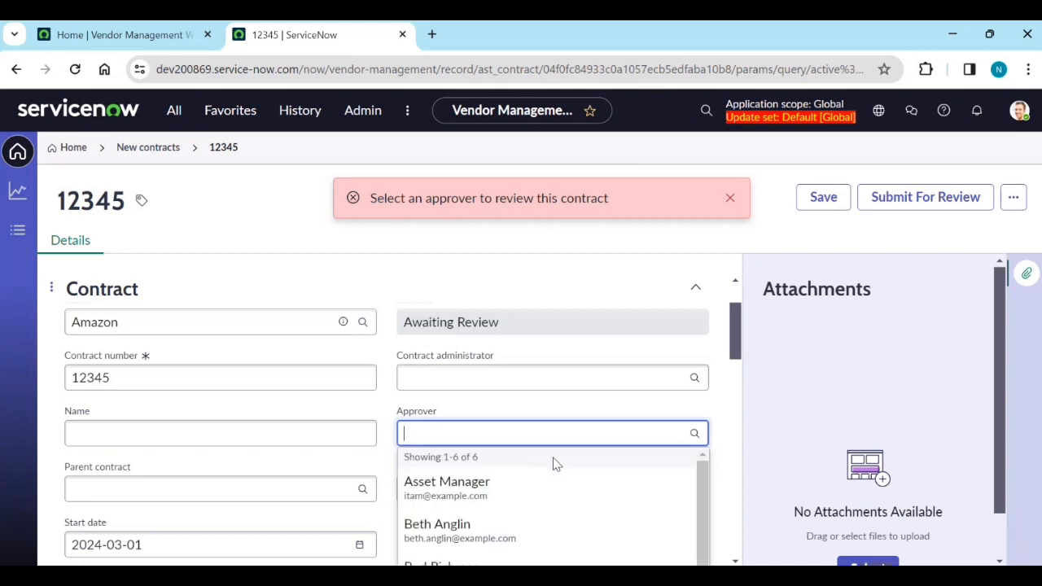
Step: Choose the second suggested user as the contract's approver and submit the contract for review
click(470, 541)
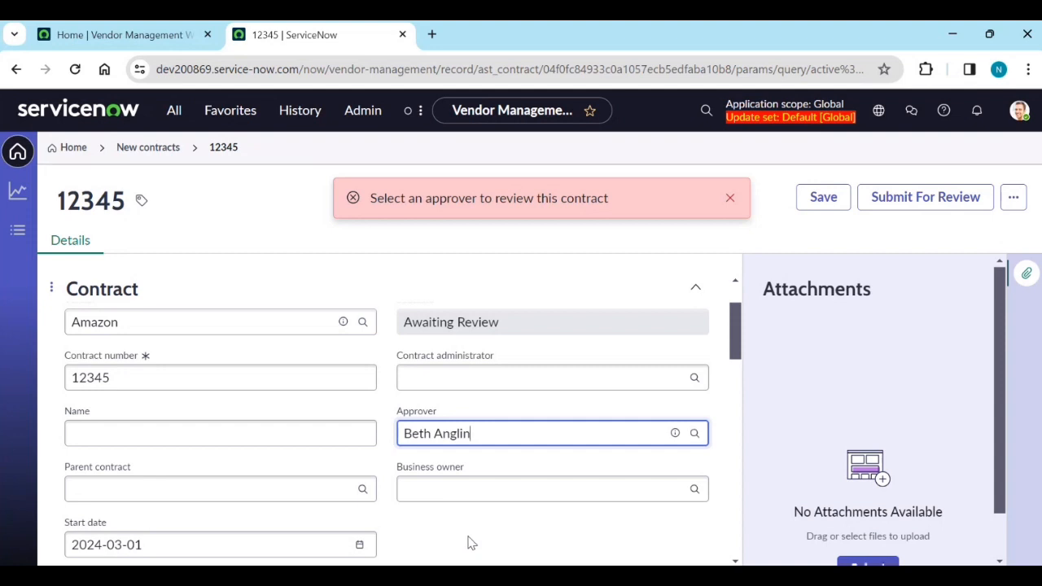
scroll(470, 541, down, 2)
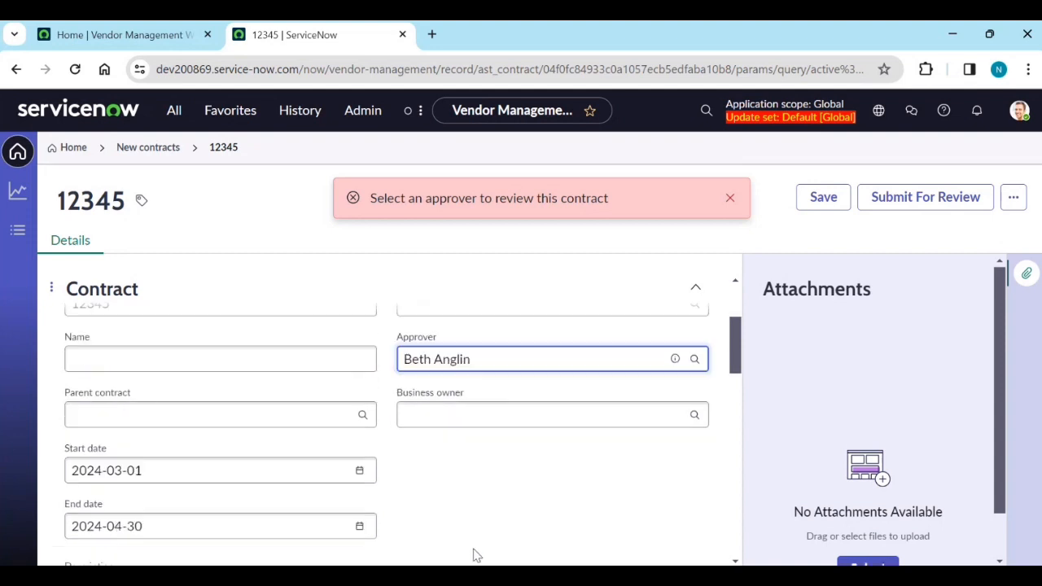
click(894, 214)
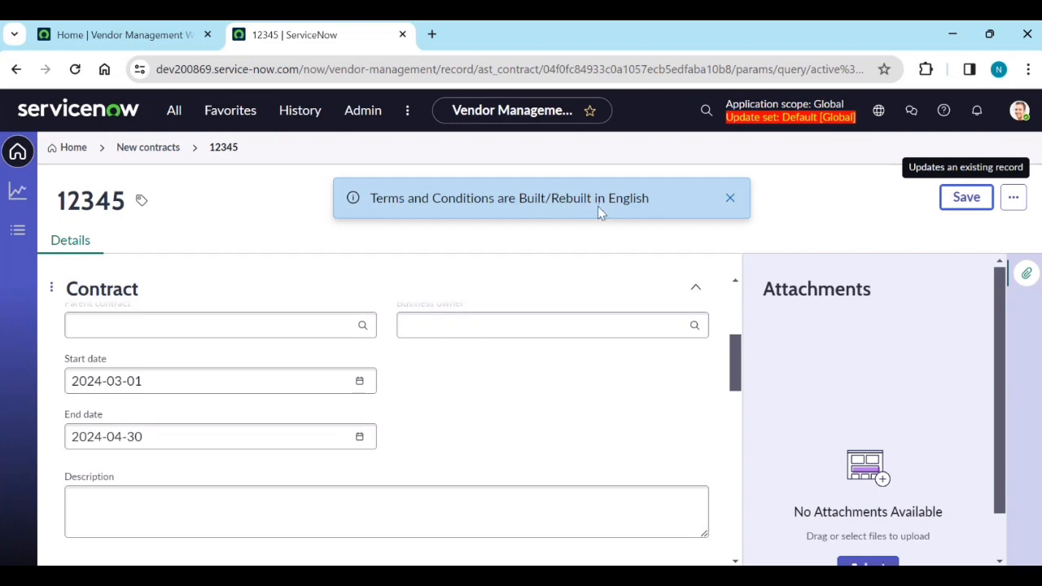
Step: Look through the submitted contract down to its Terms and Conditions section and save the record
scroll(396, 409, down, 5)
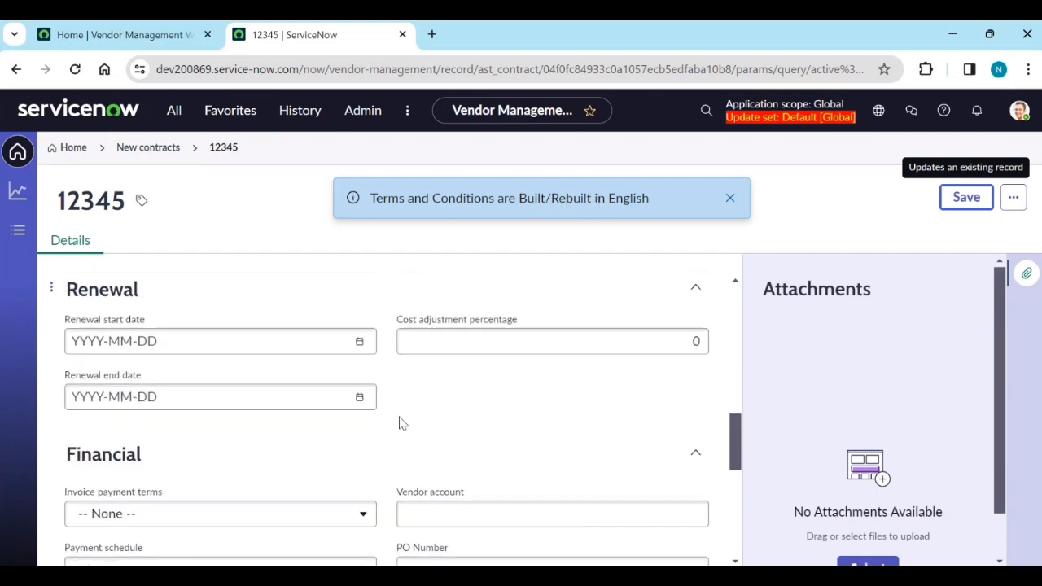
scroll(400, 429, down, 5)
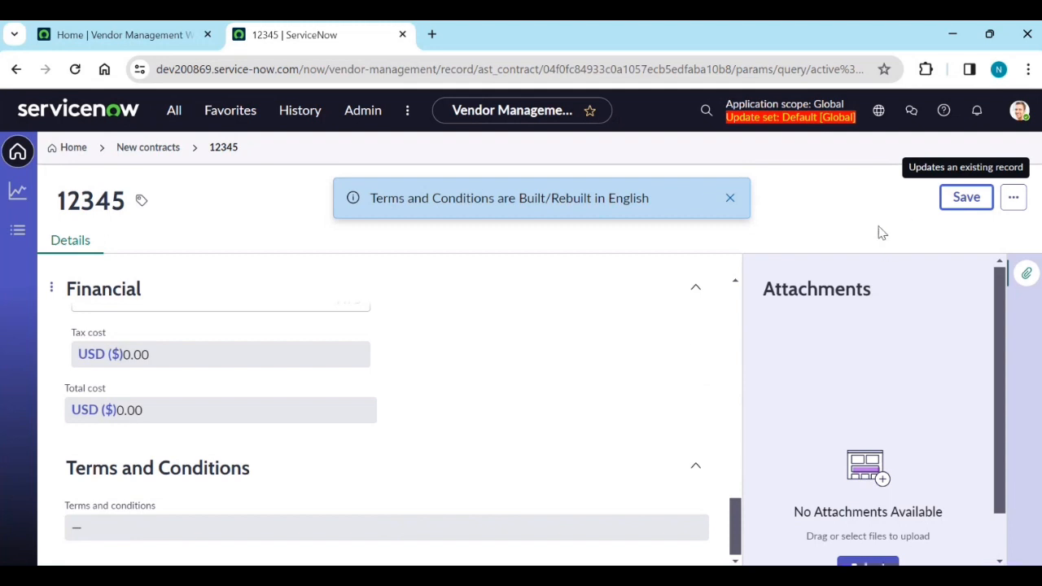
click(951, 202)
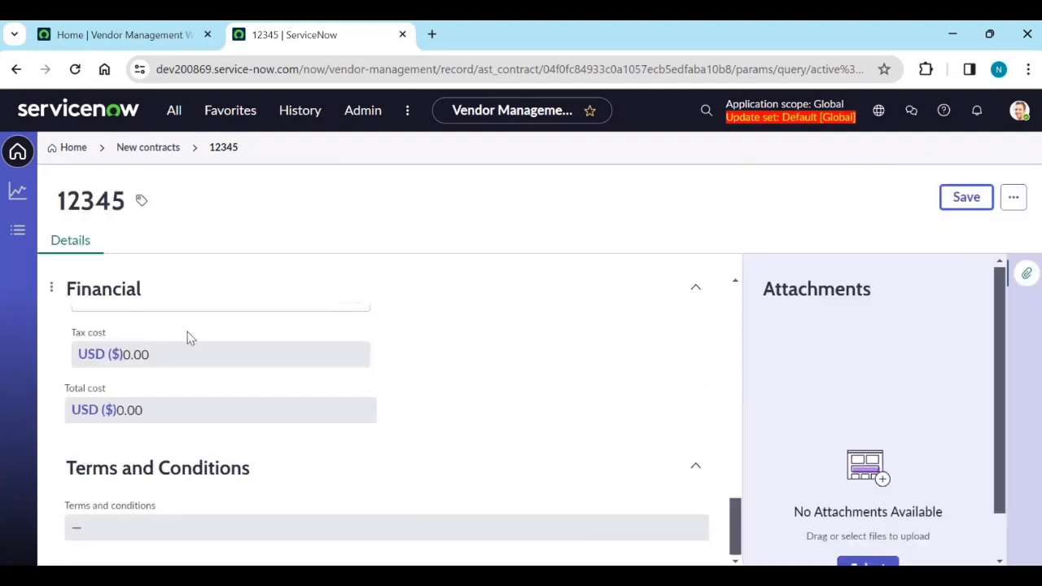
Step: Return to the workspace home page and refresh the New contracts and Contracts ending cards
click(18, 153)
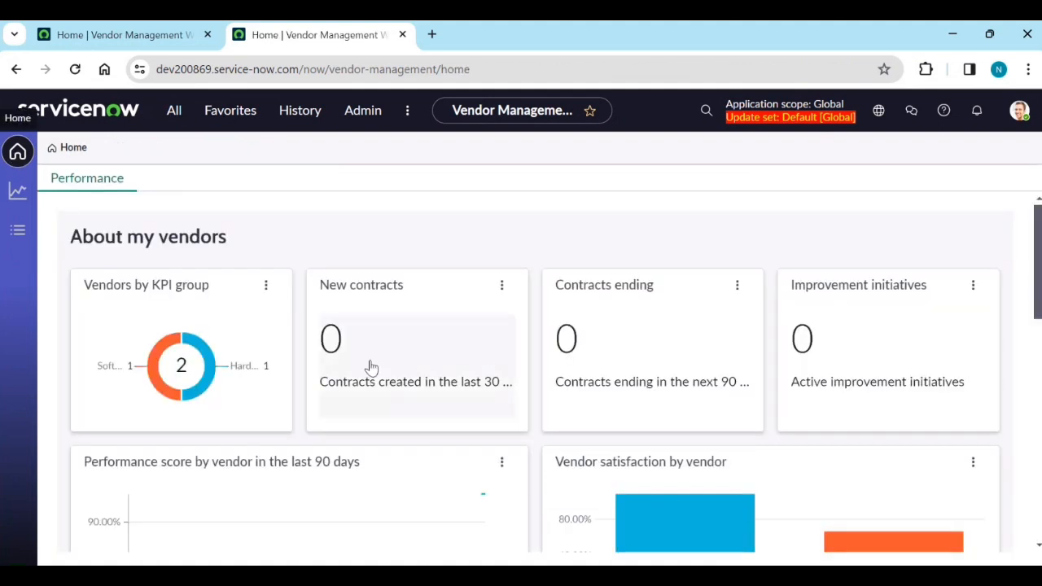
click(502, 285)
click(449, 321)
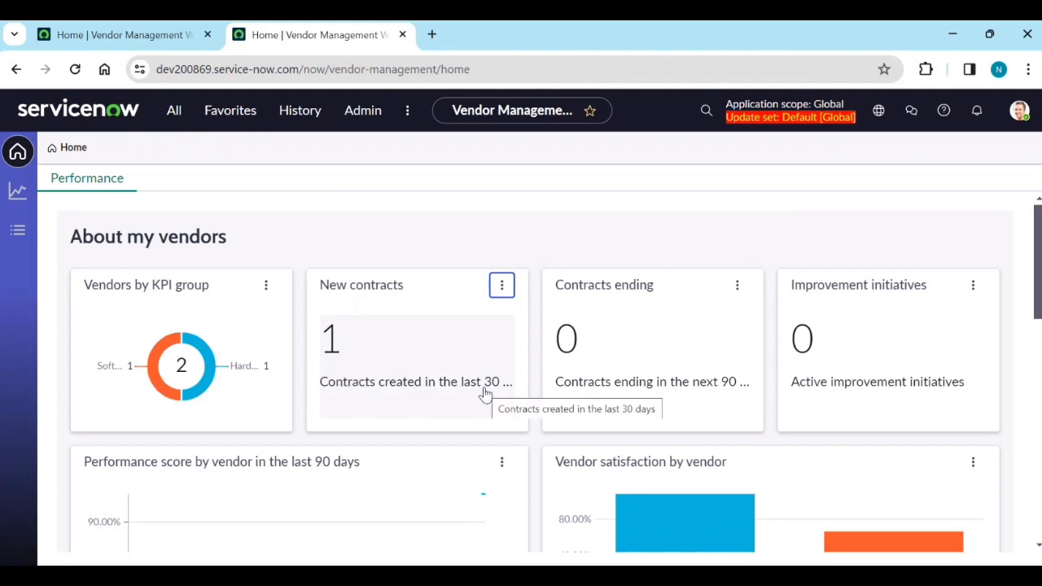
click(738, 285)
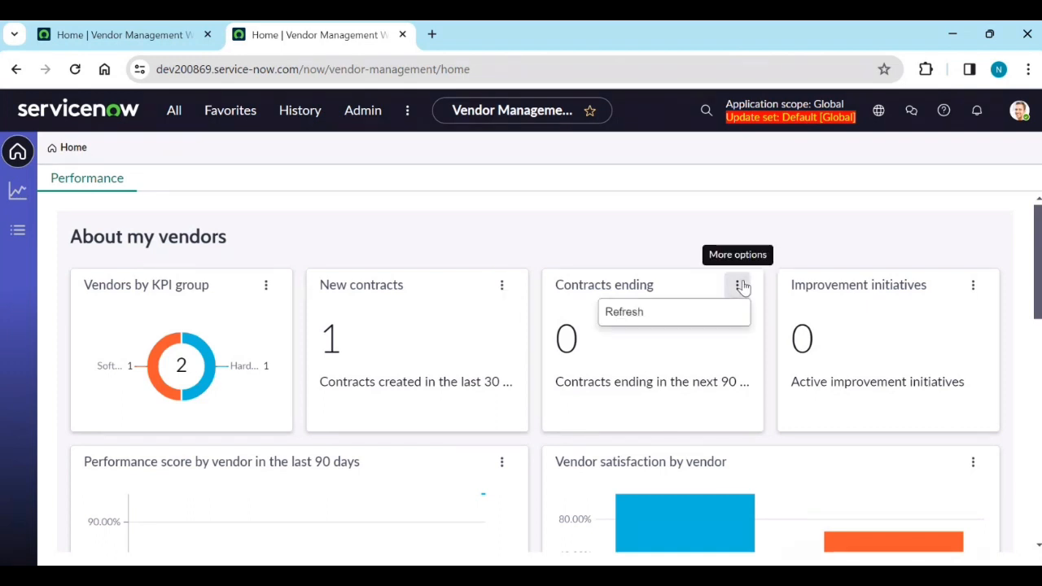
click(686, 314)
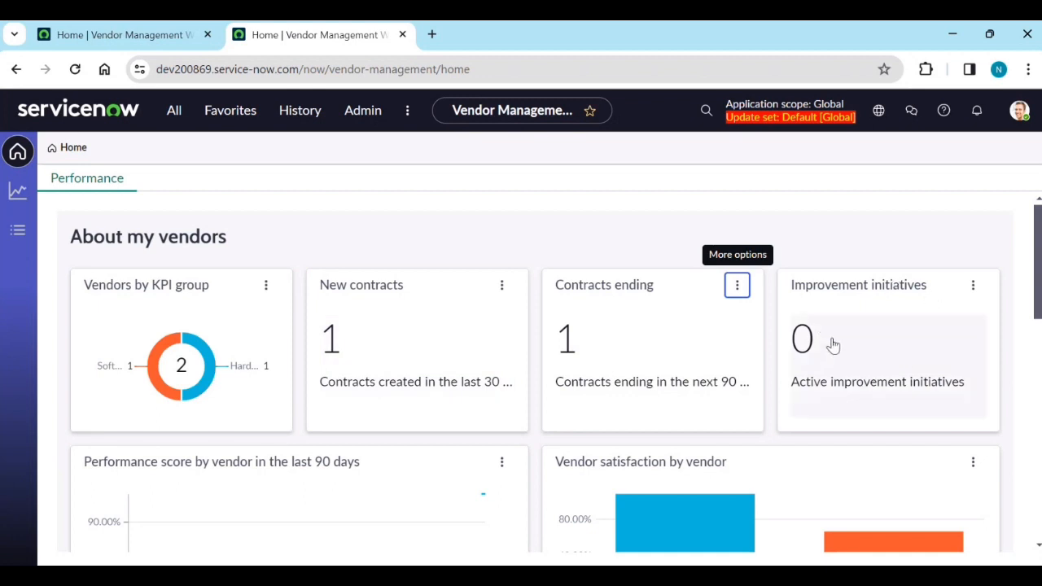
Step: Examine the home page's 90-day performance score chart by vendor and the vendor scores in the My vendors list
scroll(828, 358, down, 1)
scroll(826, 360, down, 5)
scroll(794, 391, up, 2)
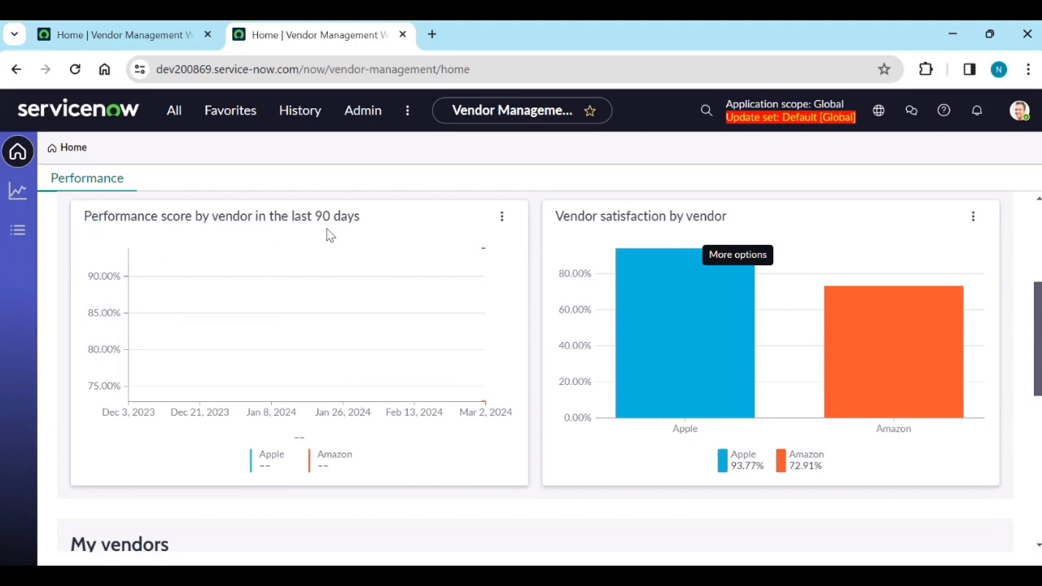
scroll(178, 373, up, 3)
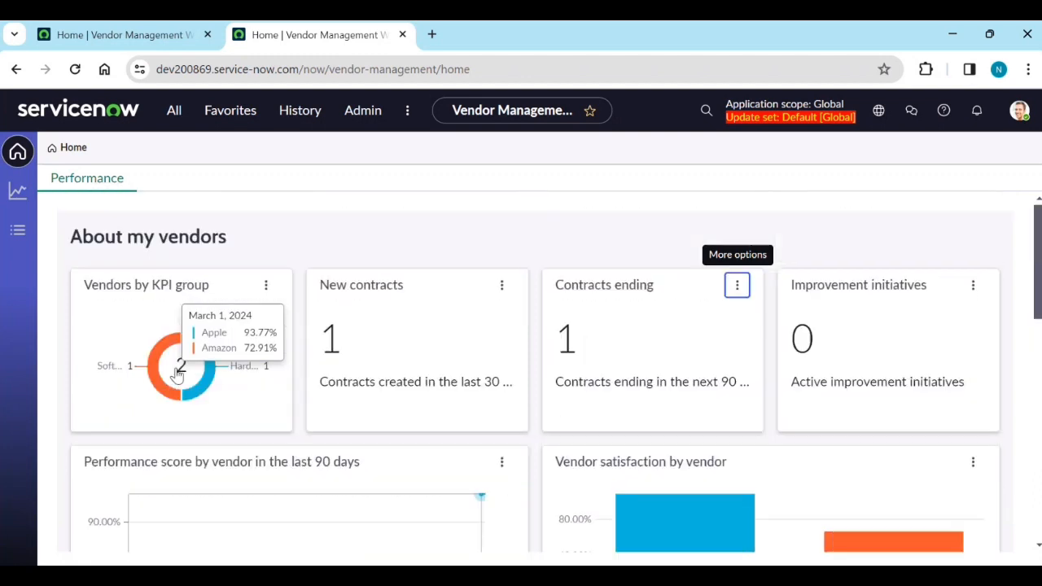
click(1015, 118)
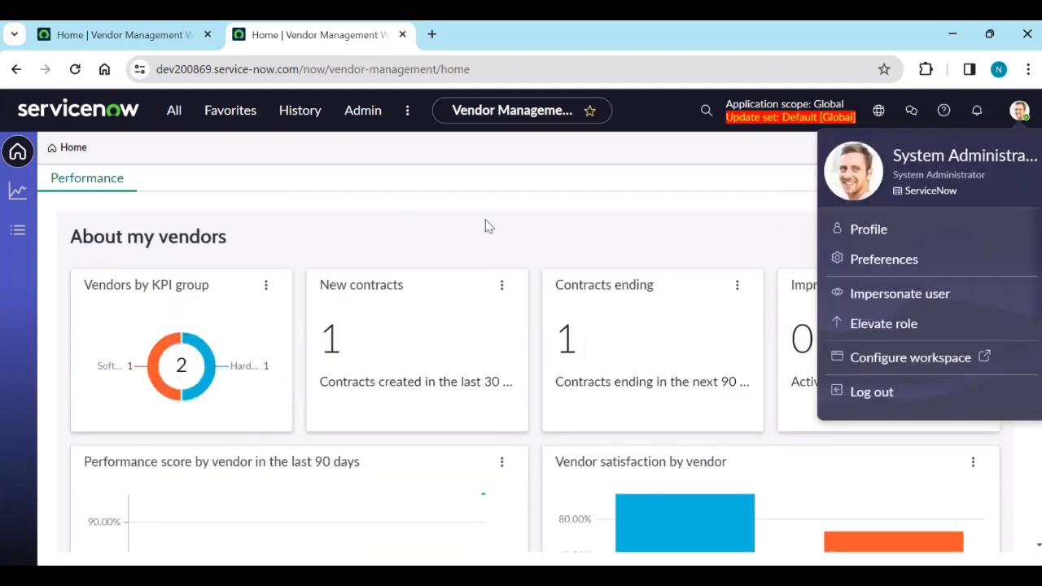
scroll(116, 349, down, 4)
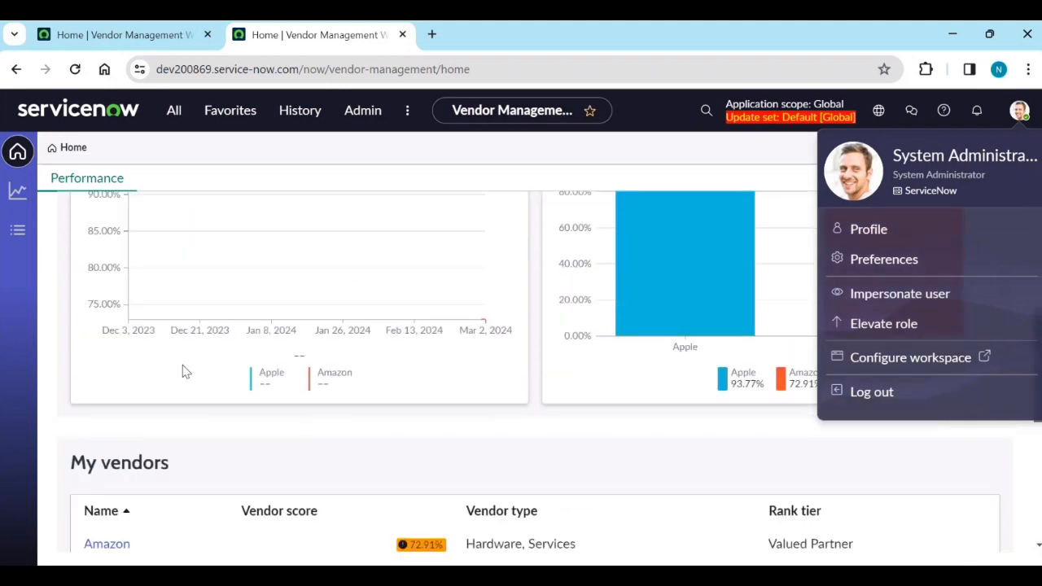
scroll(399, 367, down, 1)
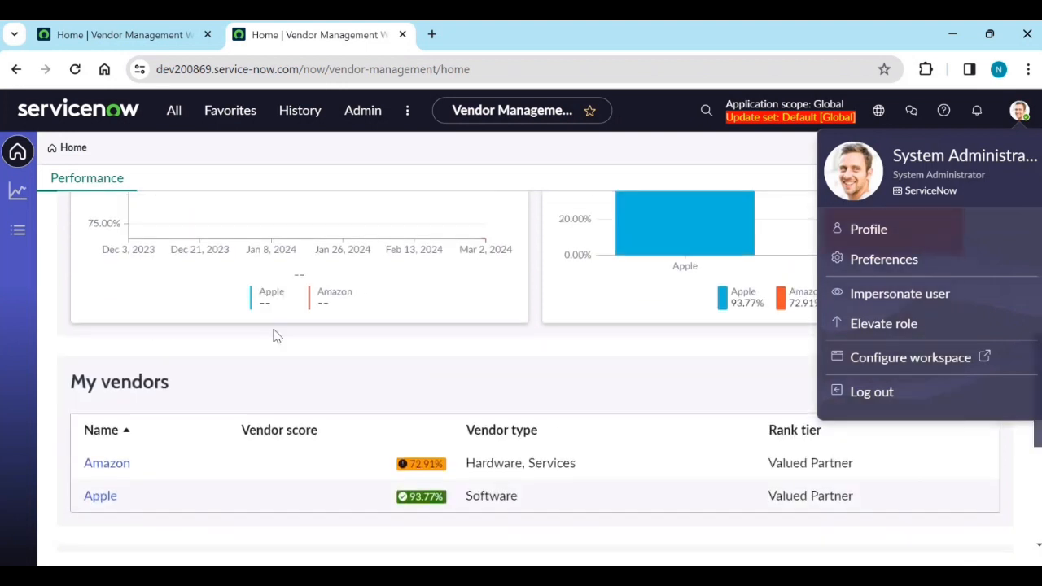
scroll(277, 359, up, 1)
scroll(390, 366, down, 1)
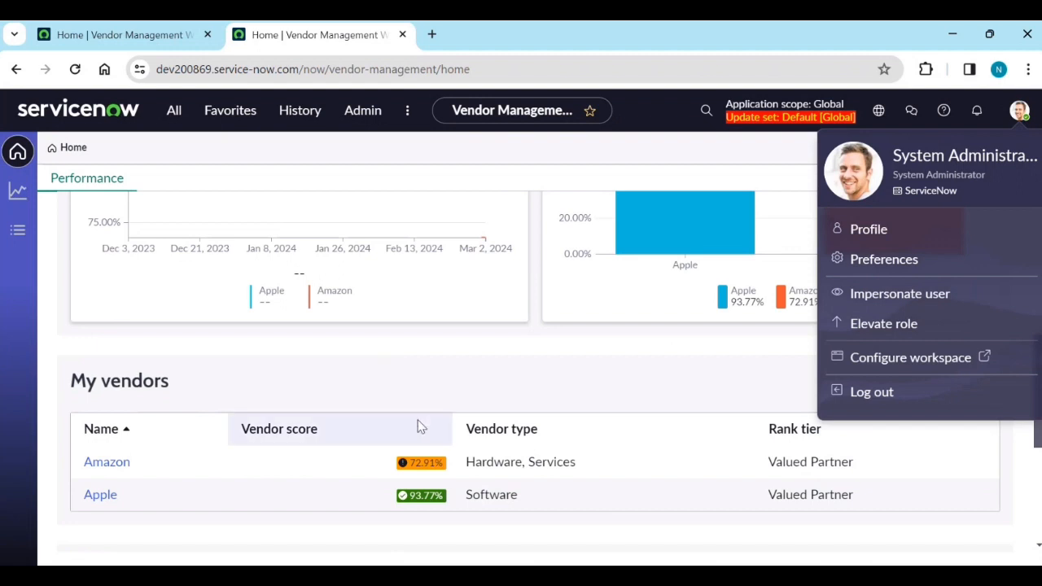
scroll(420, 428, up, 4)
scroll(349, 417, down, 1)
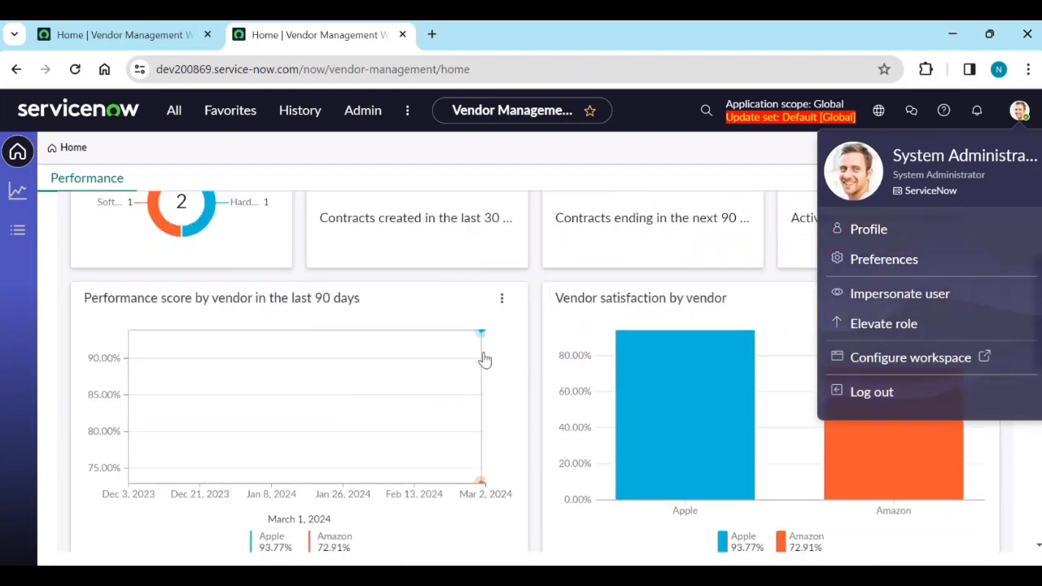
mouse_move(476, 359)
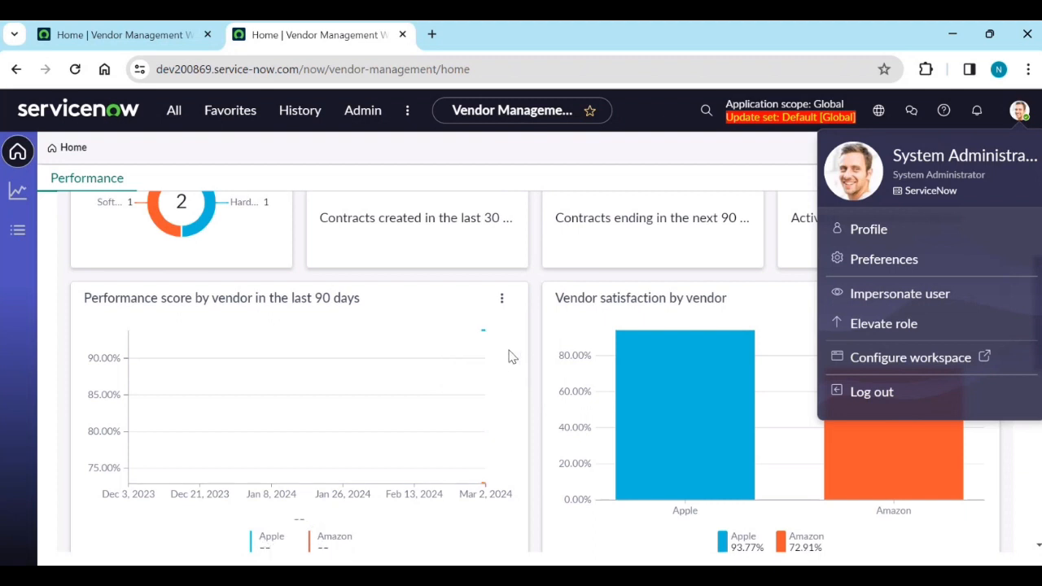
click(1023, 457)
Step: Examine the Vendor satisfaction by vendor chart, the vendors' rank tiers and the Top ordered catalog items chart
scroll(791, 447, down, 1)
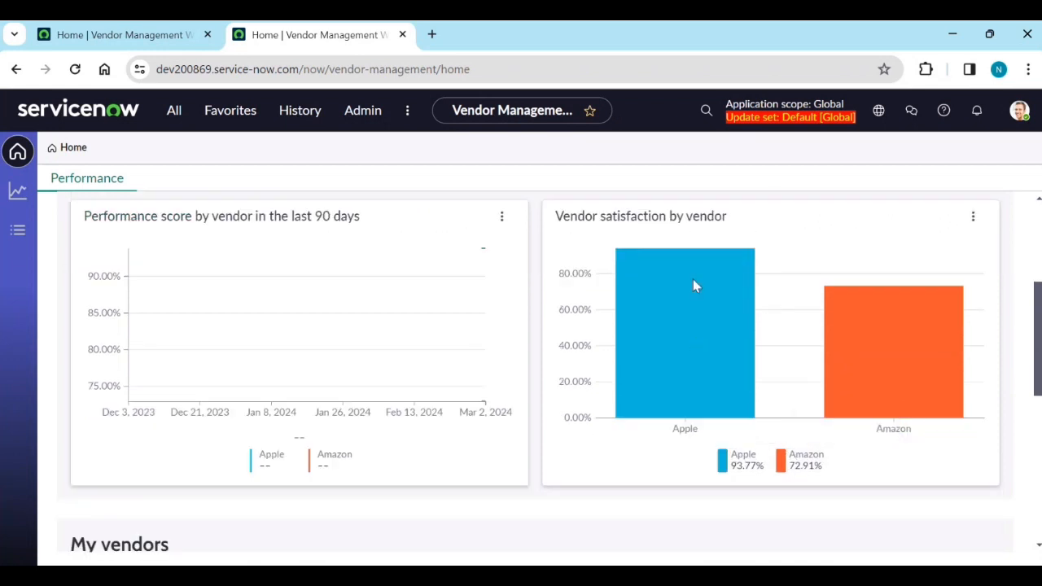
mouse_move(866, 366)
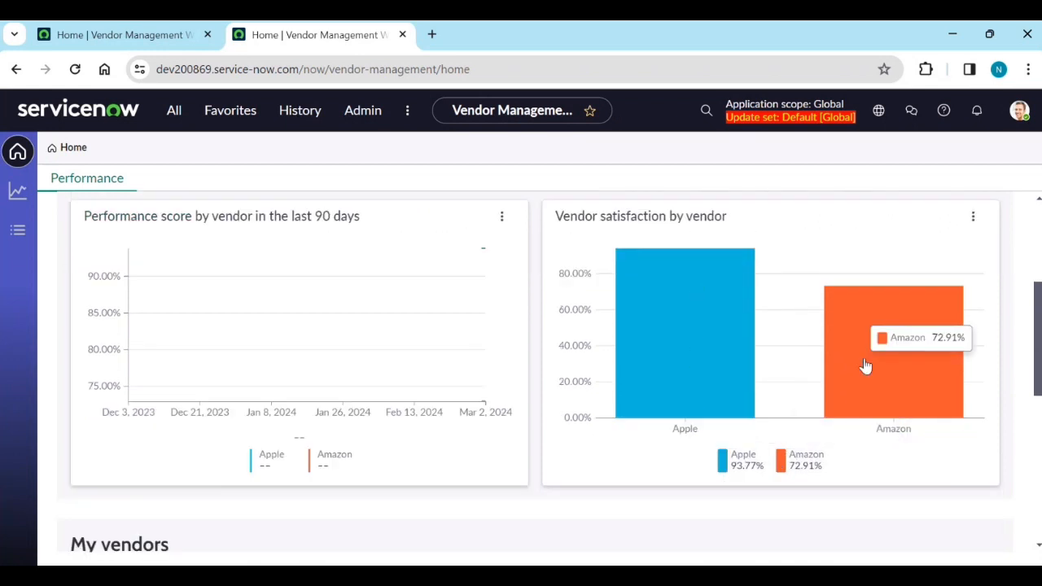
scroll(443, 380, down, 3)
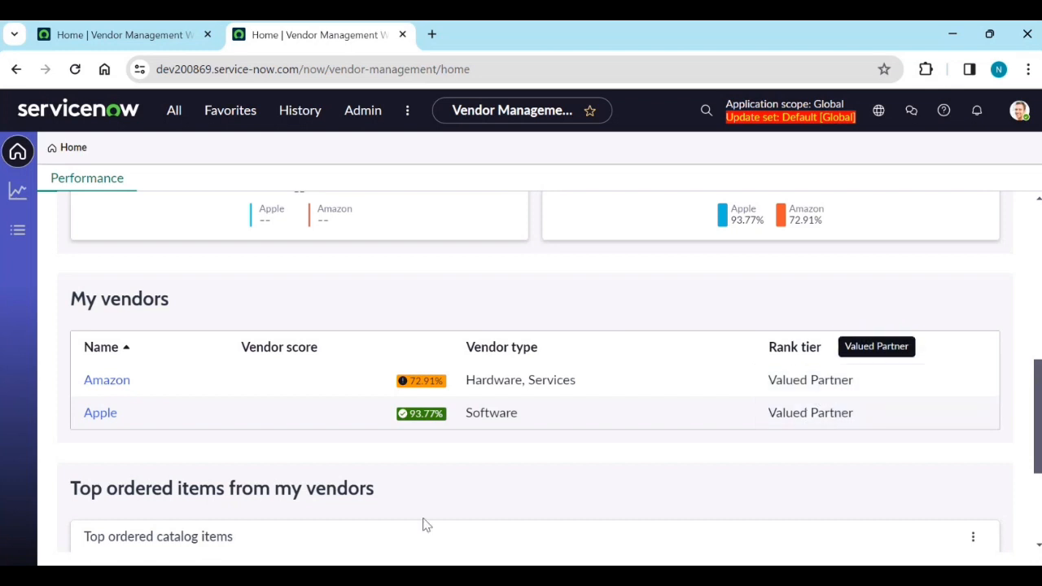
double_click(861, 392)
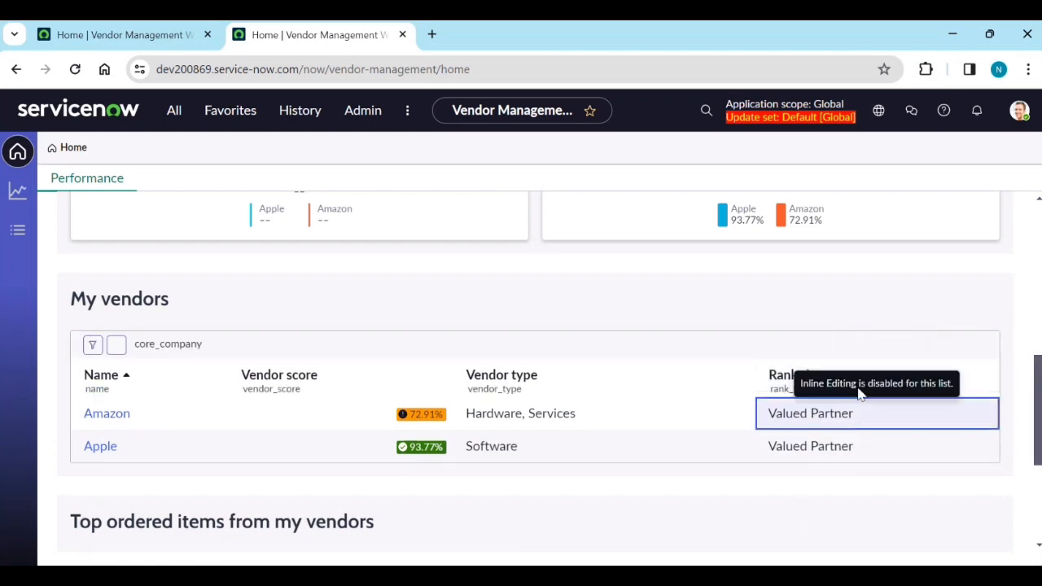
scroll(585, 488, down, 1)
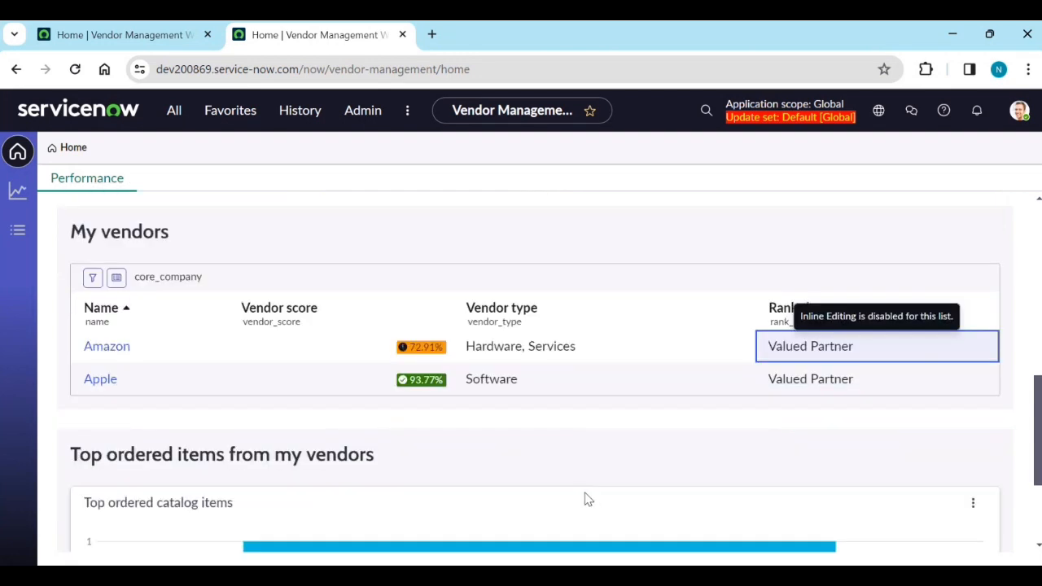
scroll(440, 461, down, 2)
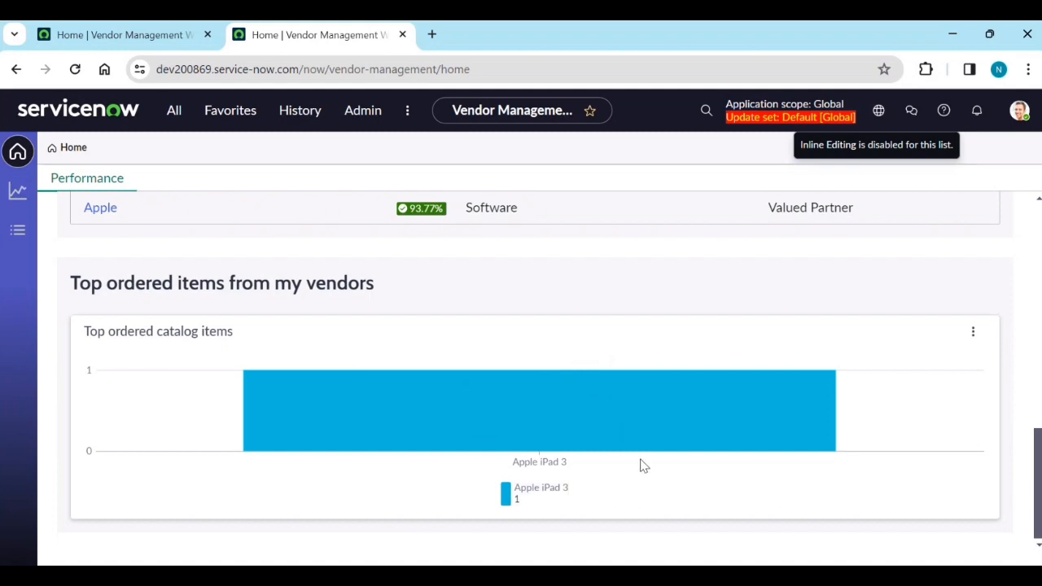
scroll(430, 435, up, 1)
scroll(572, 496, down, 1)
mouse_move(261, 411)
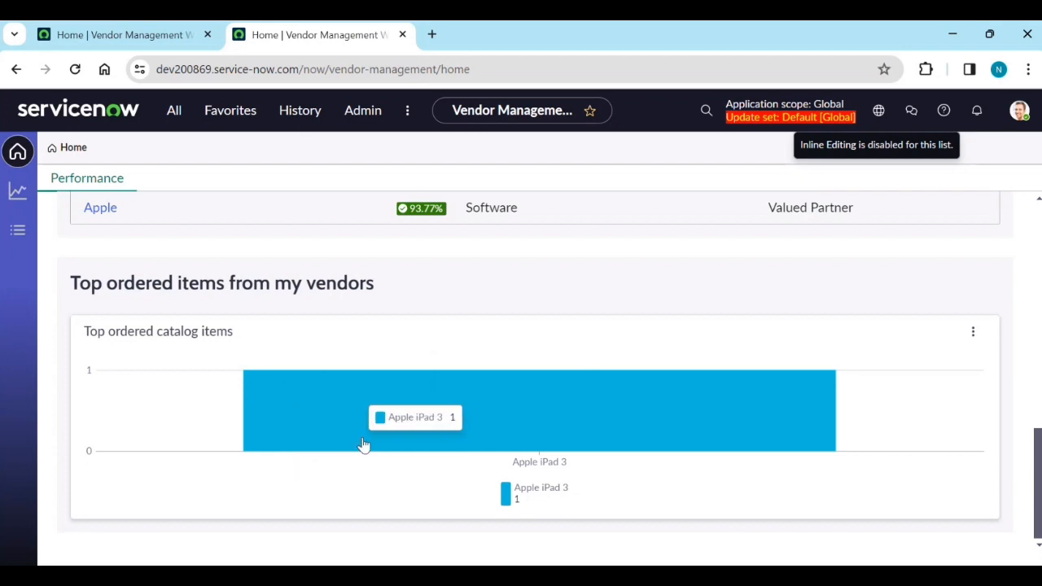
Step: Open the Vendor performance page, review the Software vendor scores, and switch the KPI group to Hardware
click(17, 193)
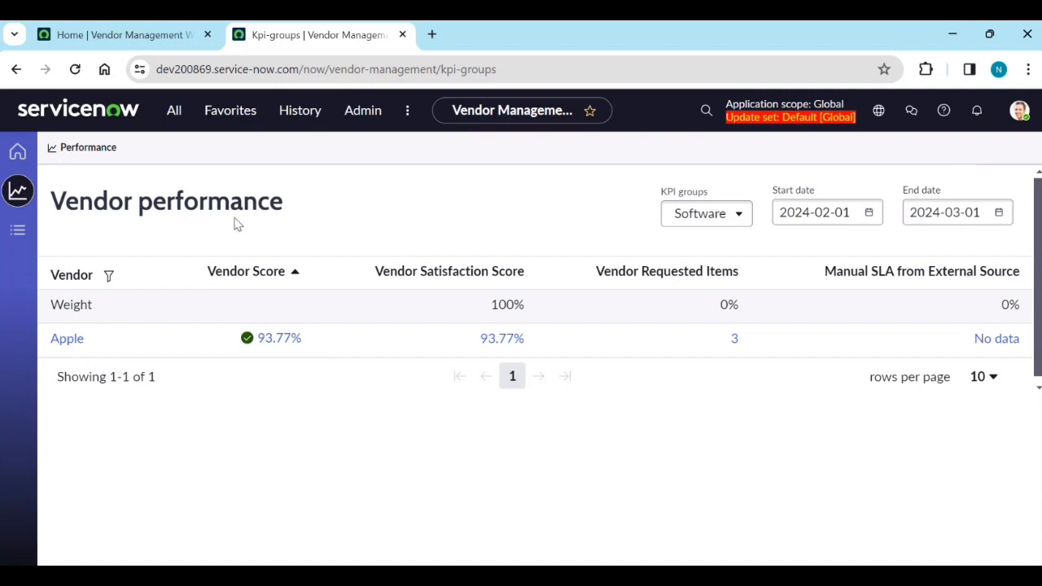
scroll(124, 340, down, 1)
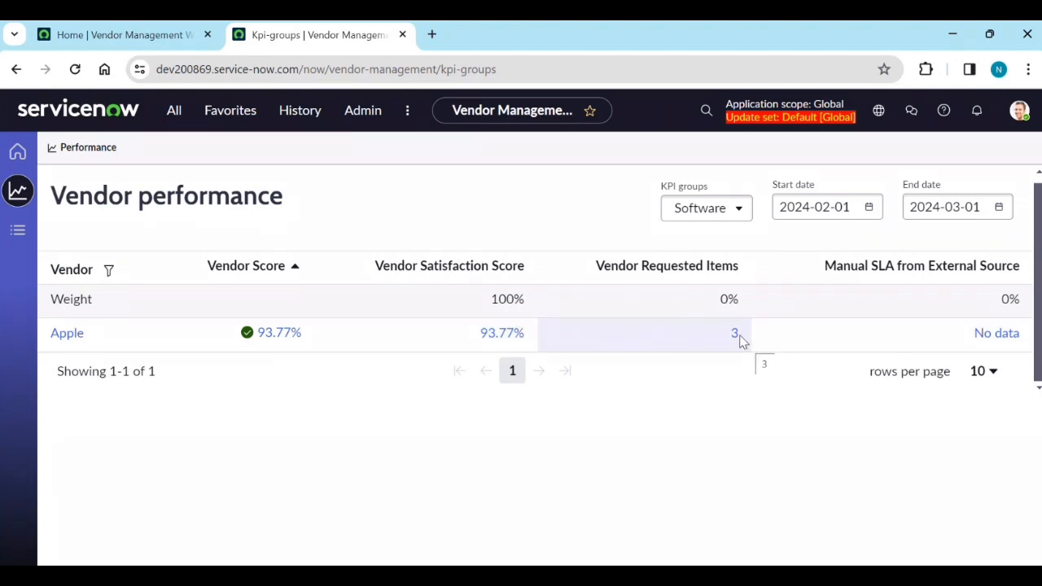
scroll(322, 352, up, 1)
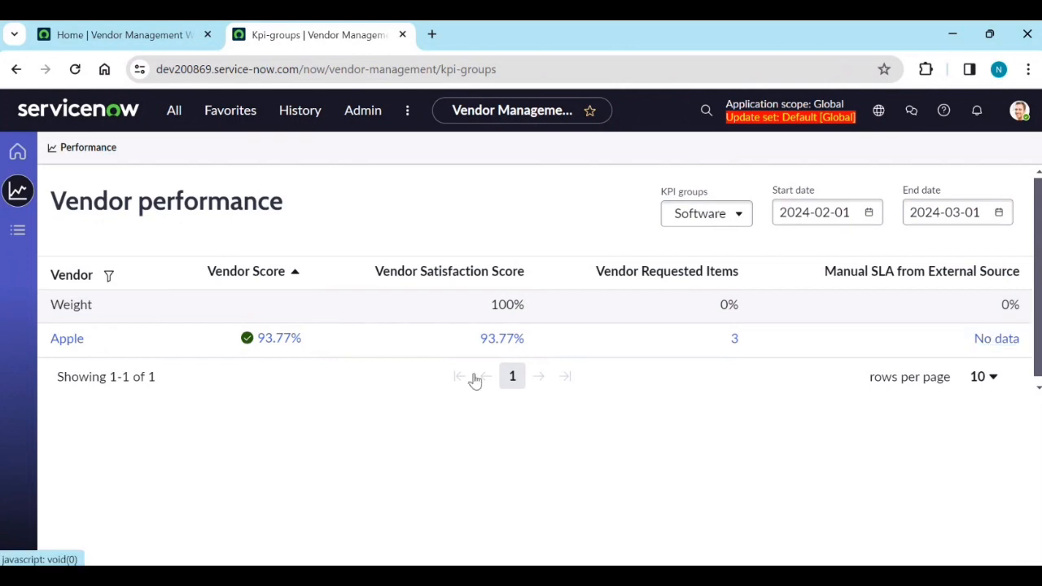
click(715, 215)
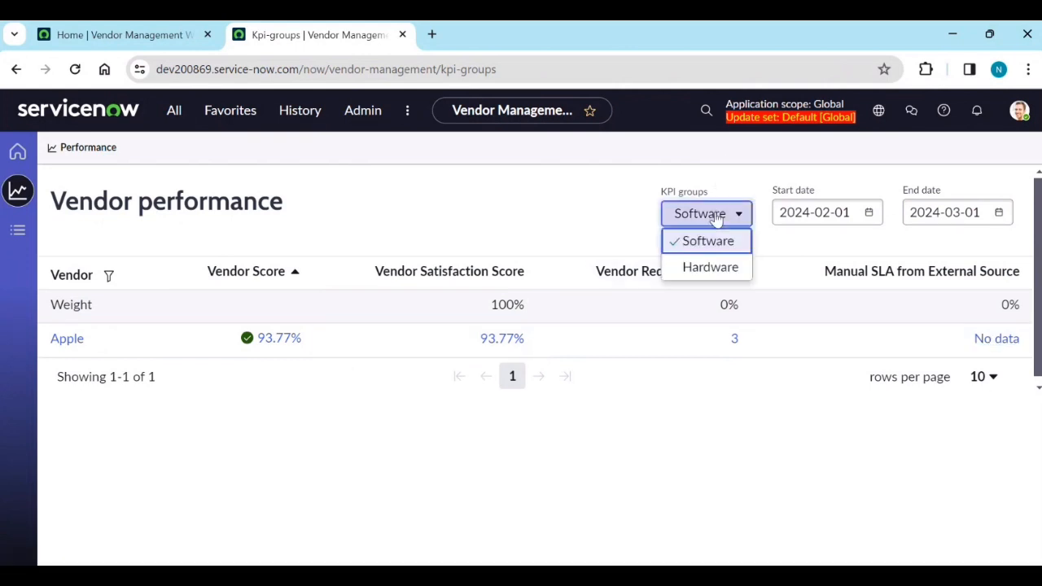
click(704, 269)
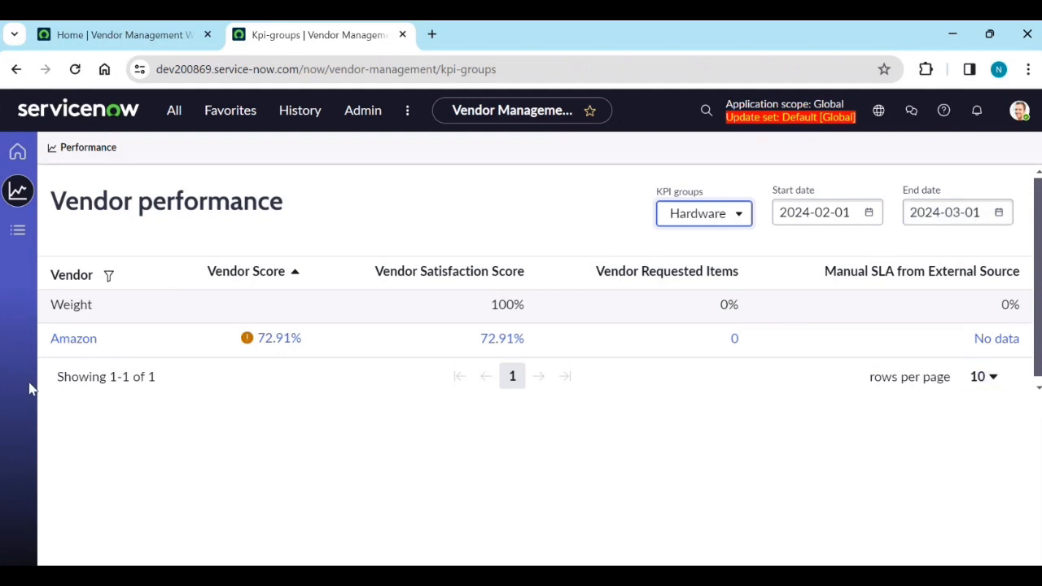
Step: Open the Amazon vendor record and examine its vendor score KPIs and the Additional KPIs
click(72, 341)
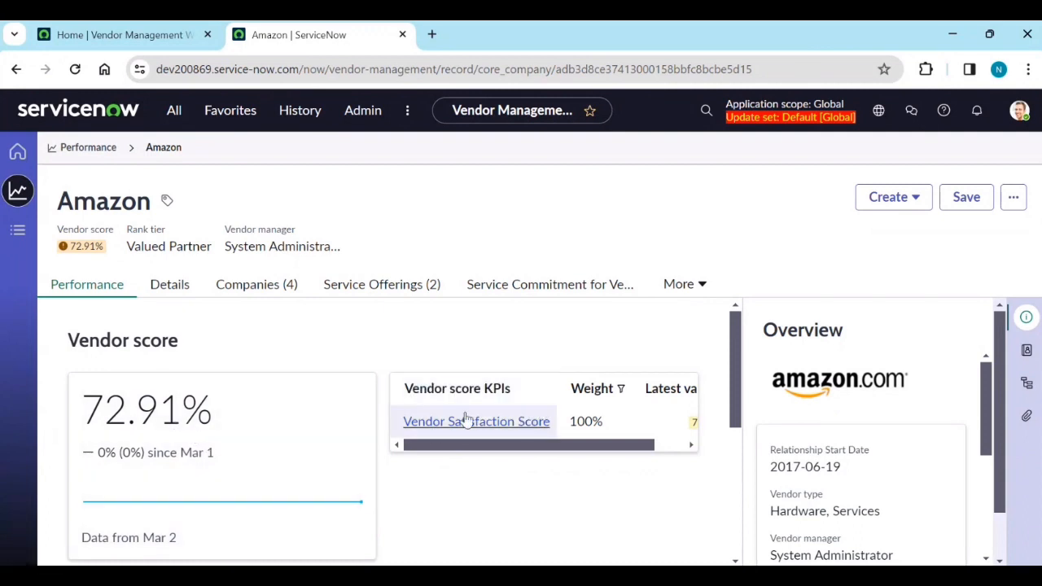
scroll(448, 486, down, 4)
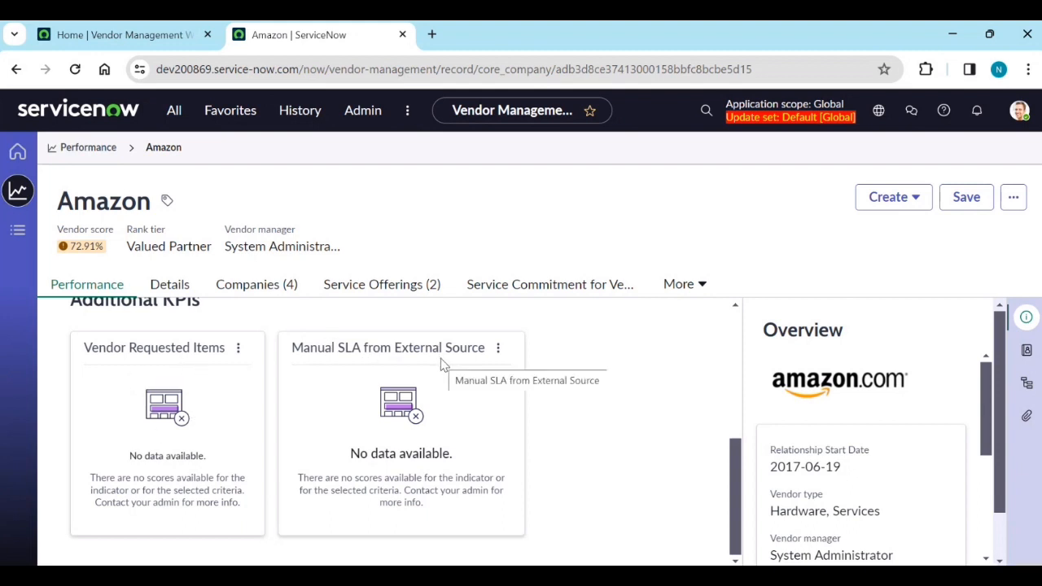
scroll(616, 395, up, 1)
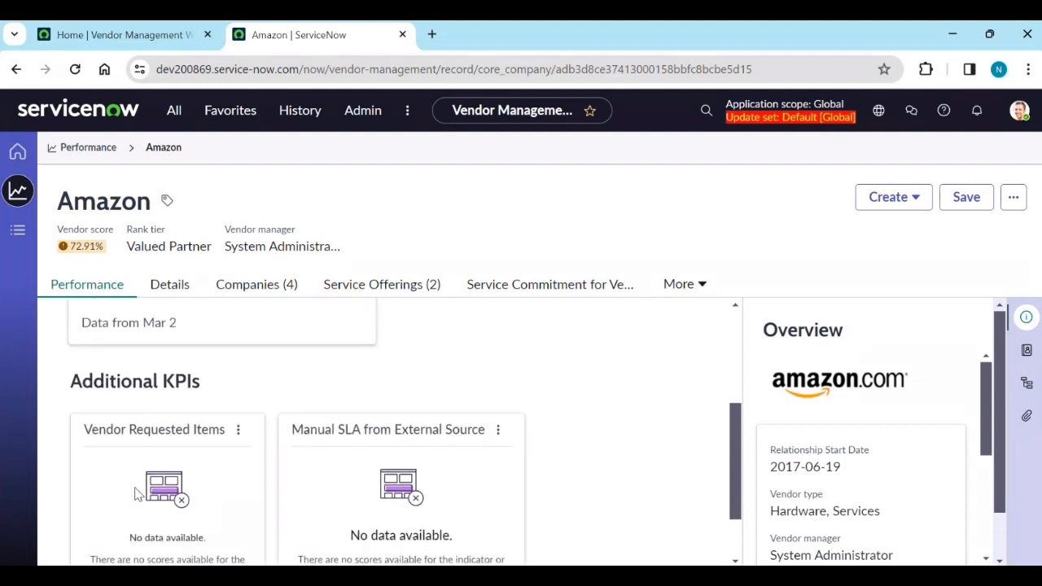
scroll(136, 493, down, 1)
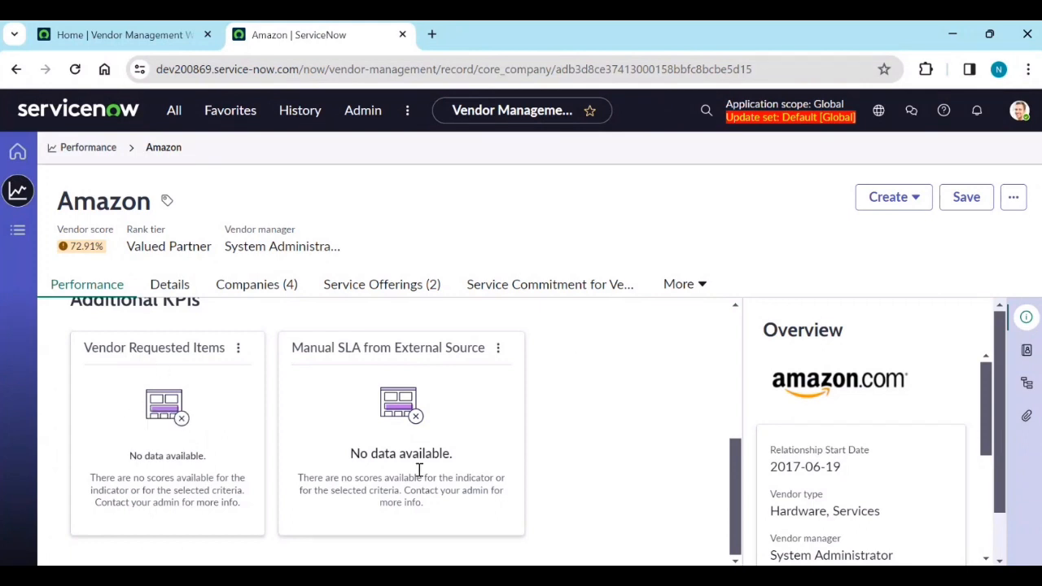
Step: Examine Amazon's vendor details from the Company section through the General and Financial sections
click(167, 287)
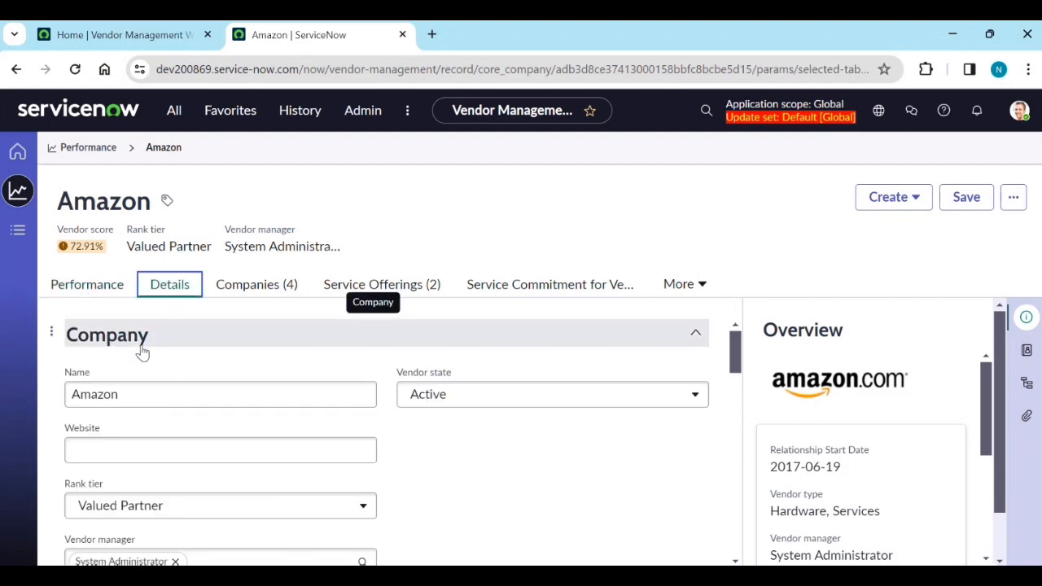
scroll(217, 440, down, 4)
scroll(217, 431, down, 6)
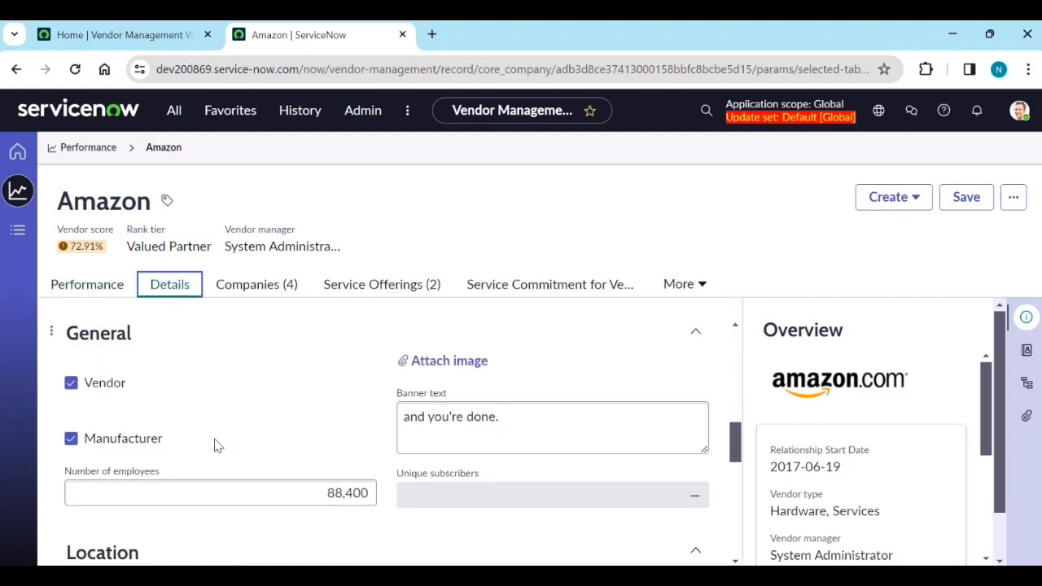
scroll(216, 445, down, 5)
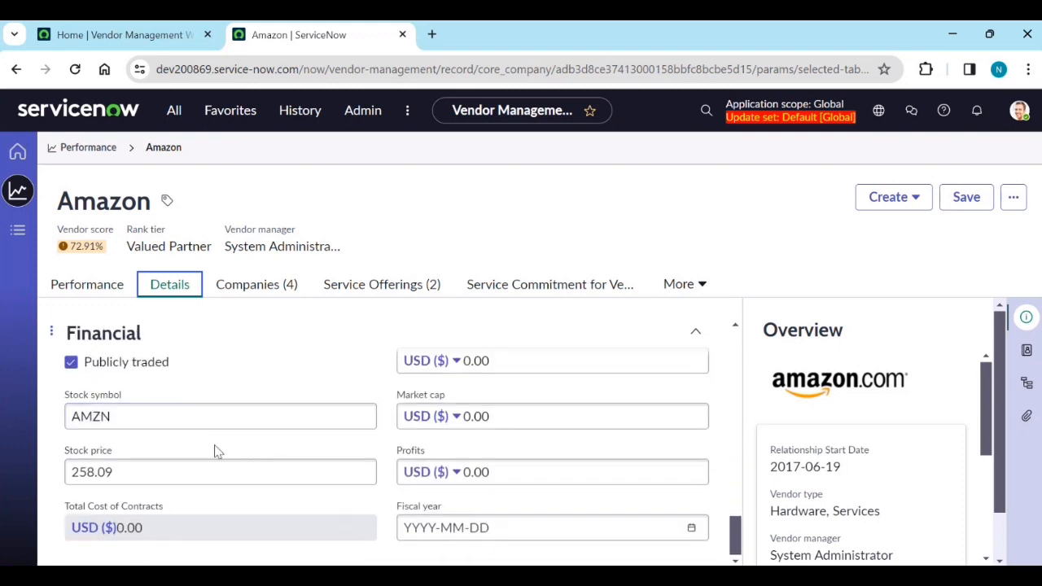
Step: Review the companies related to Amazon and its service offerings
click(257, 286)
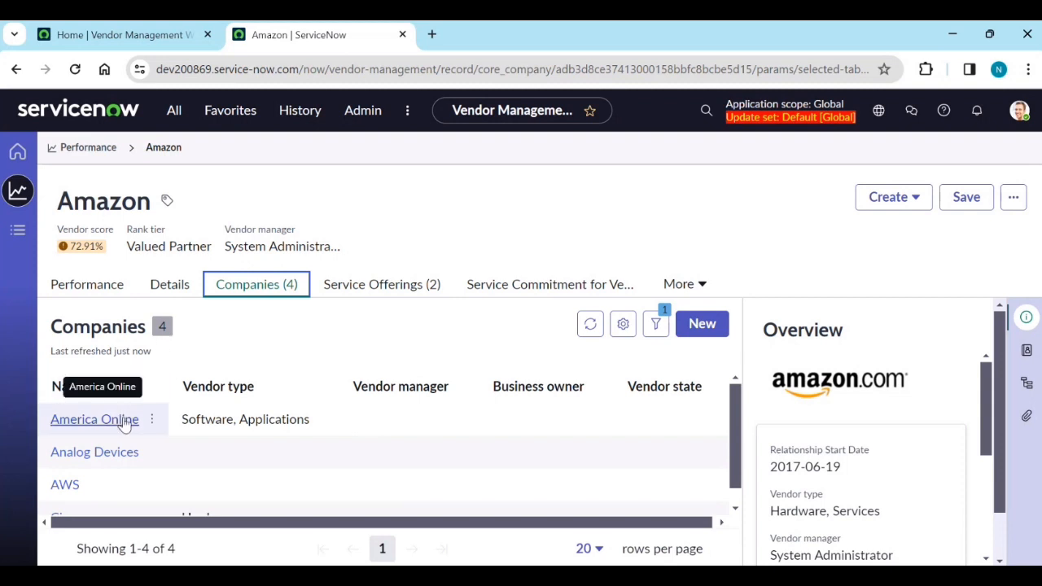
scroll(123, 440, down, 1)
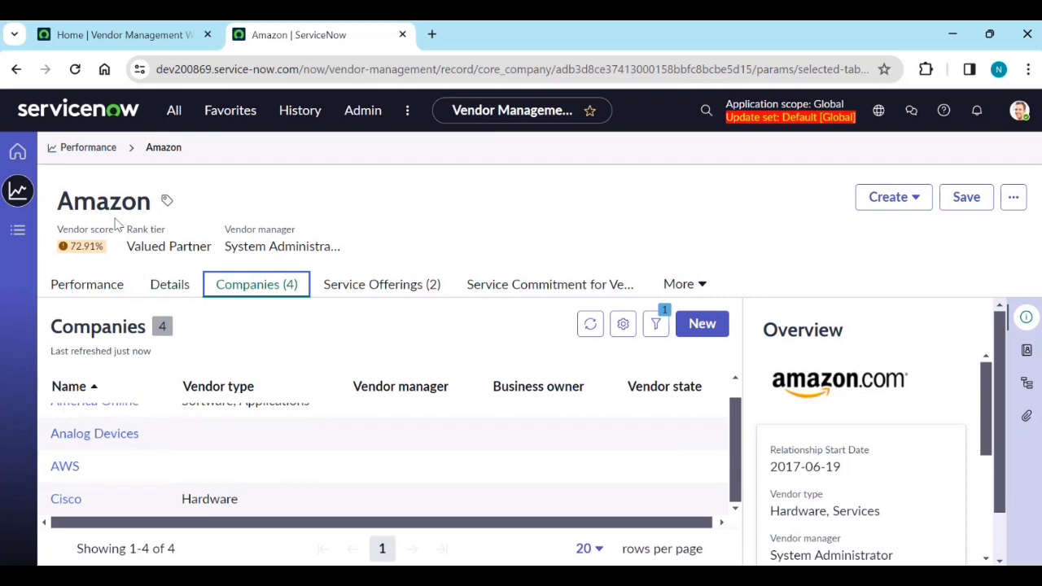
scroll(114, 456, up, 1)
scroll(123, 460, down, 1)
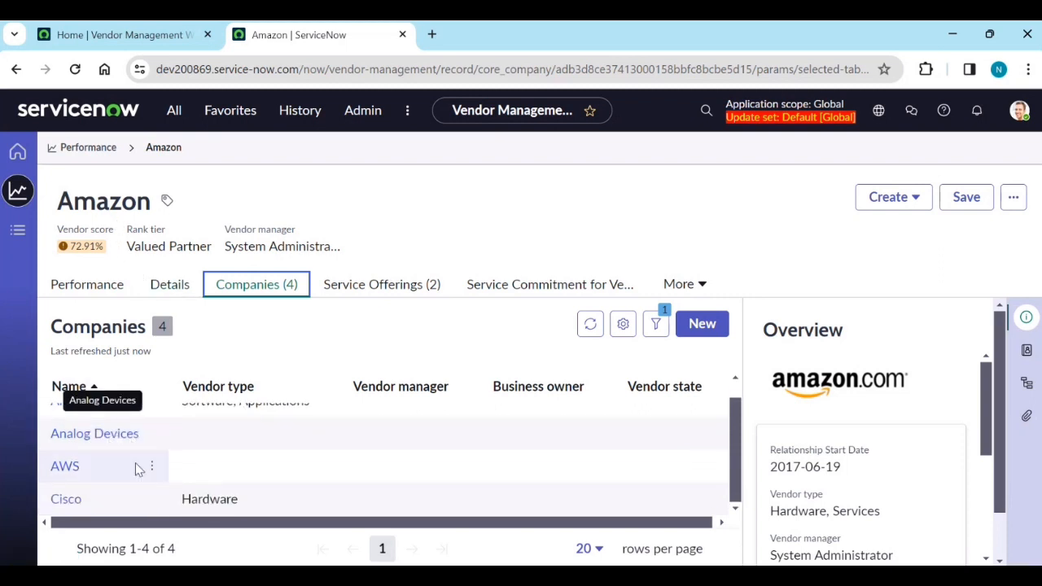
click(366, 296)
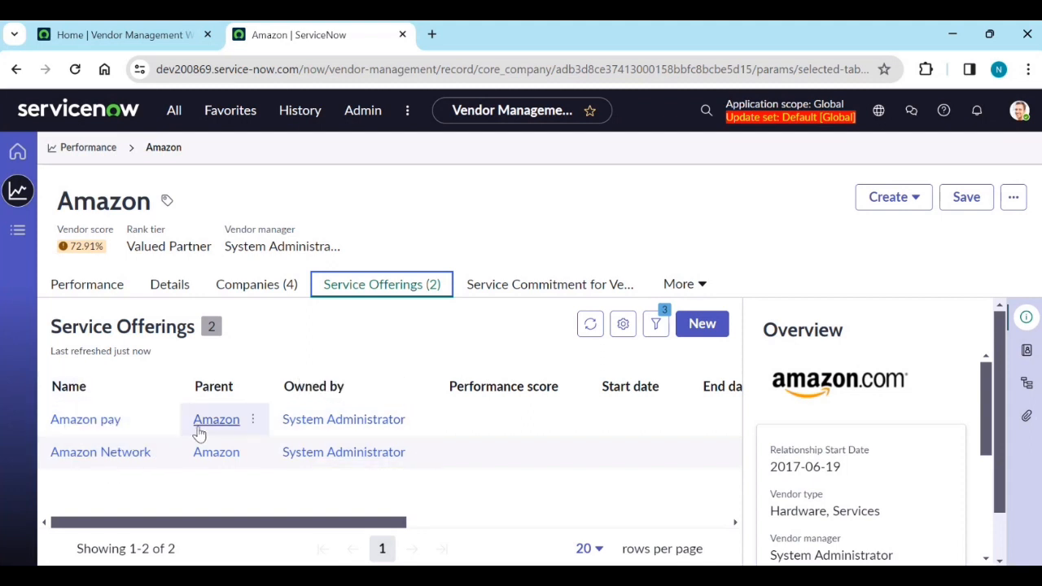
Step: Check Amazon's service commitments, and look through its list of contracts
click(498, 282)
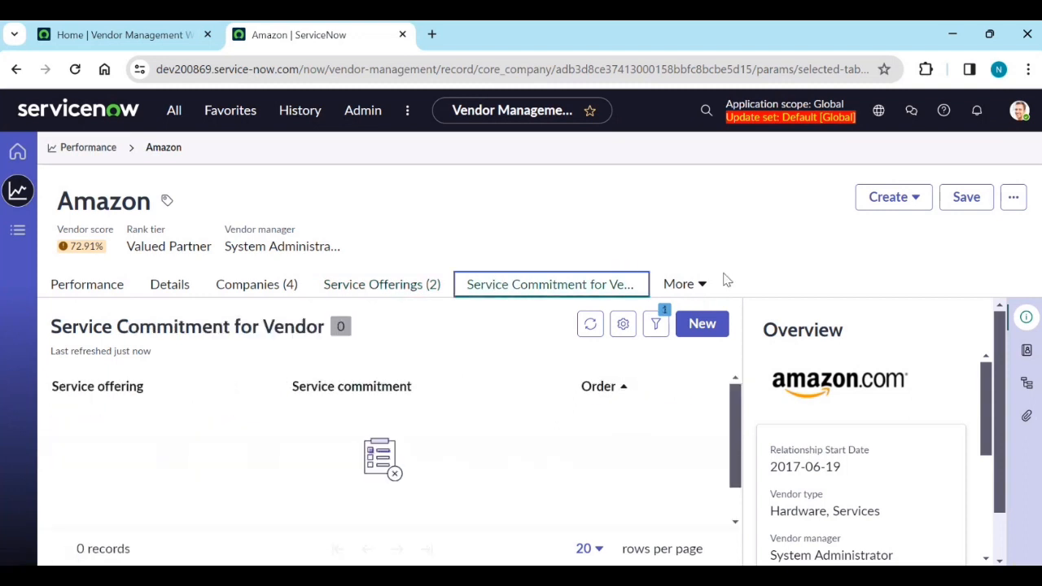
click(694, 287)
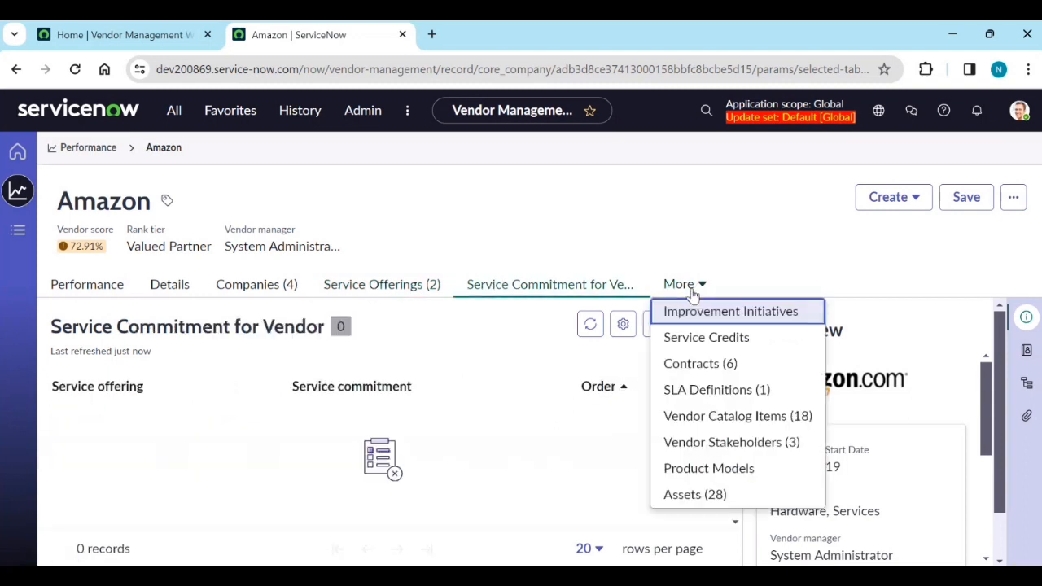
click(699, 364)
scroll(277, 419, down, 5)
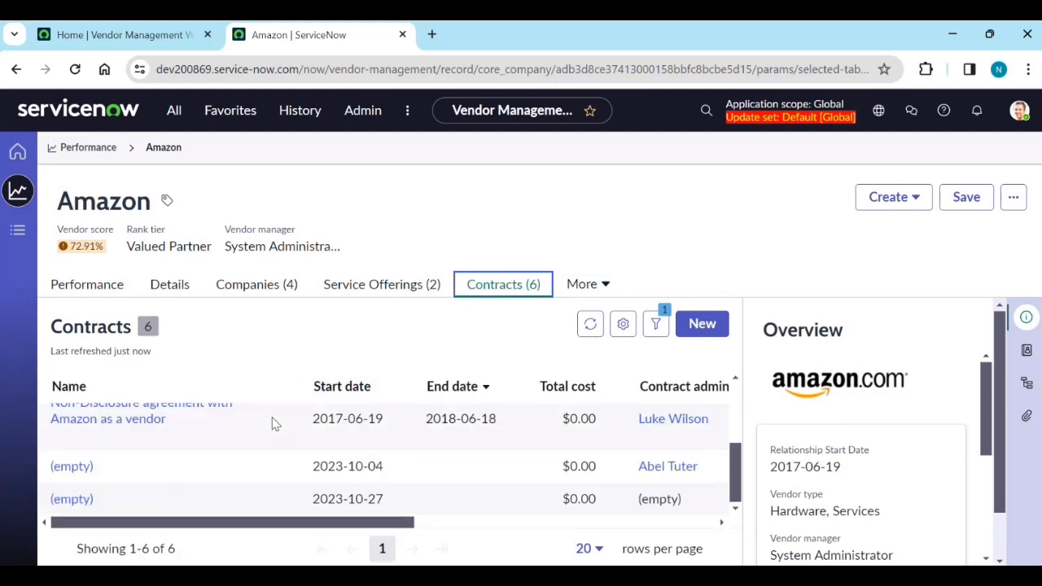
Step: Review Amazon's SLA definitions and look through its vendor catalog items
click(583, 287)
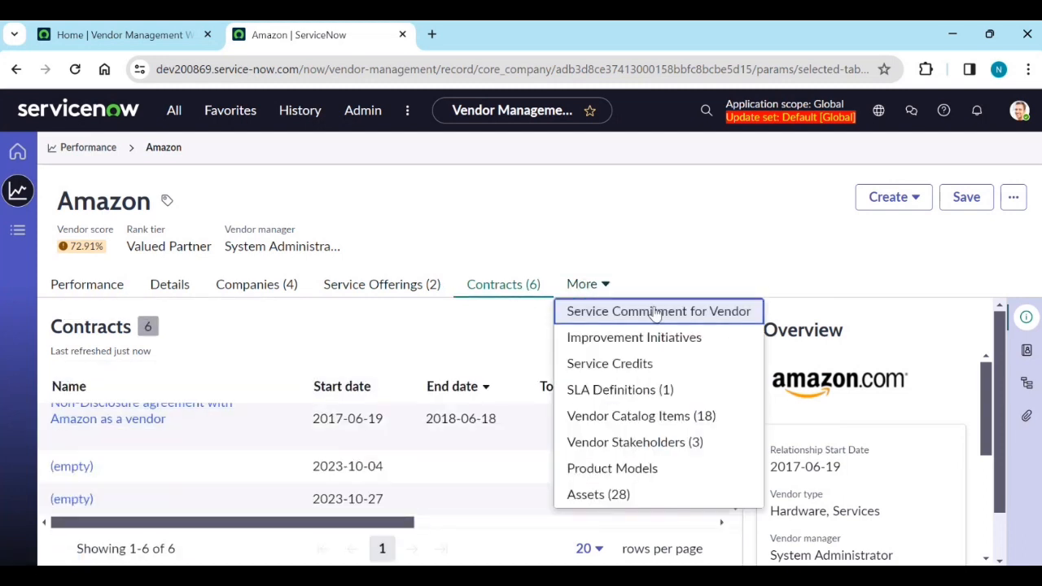
click(651, 389)
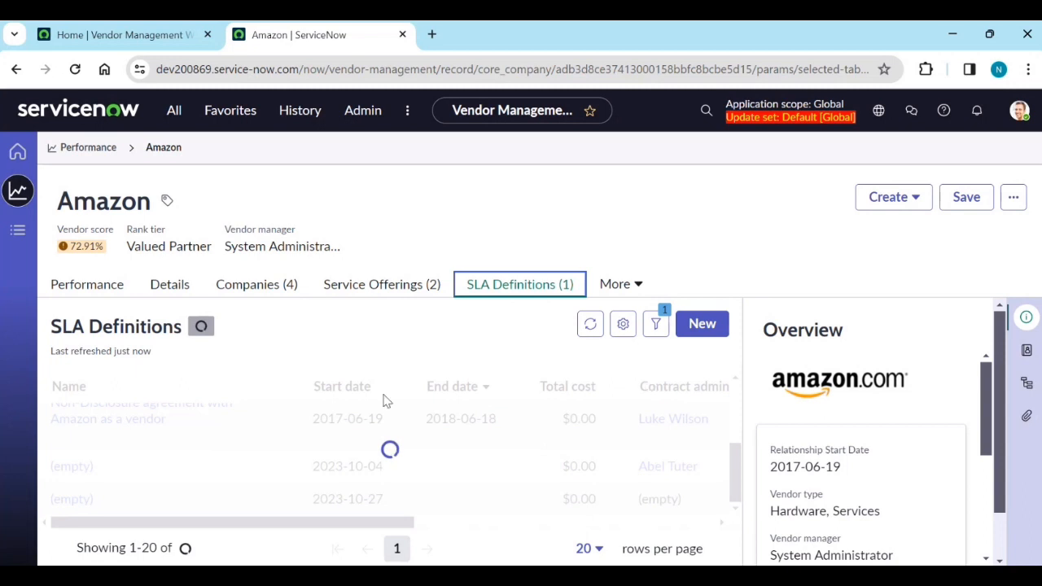
click(619, 284)
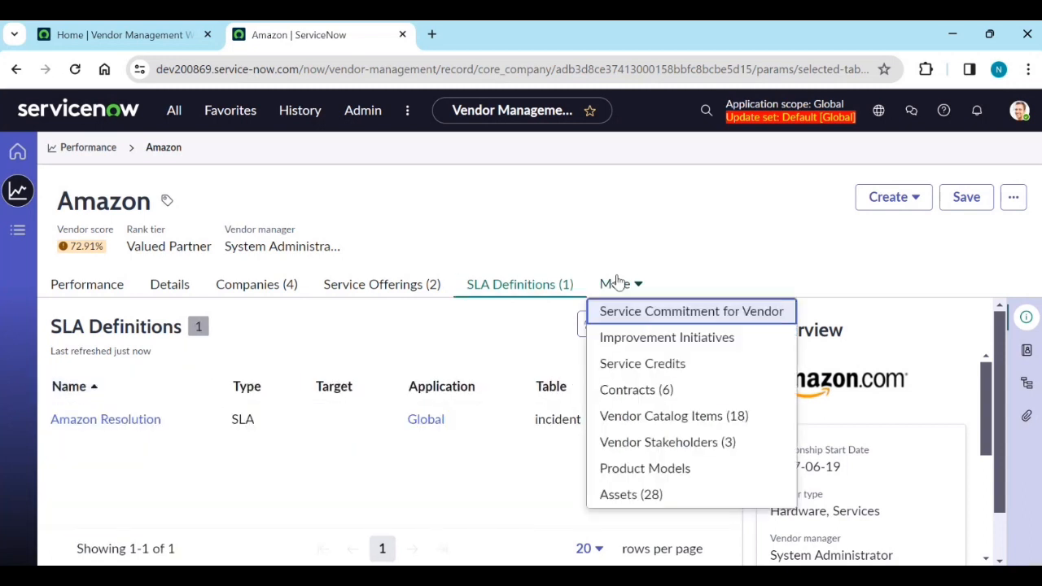
click(671, 417)
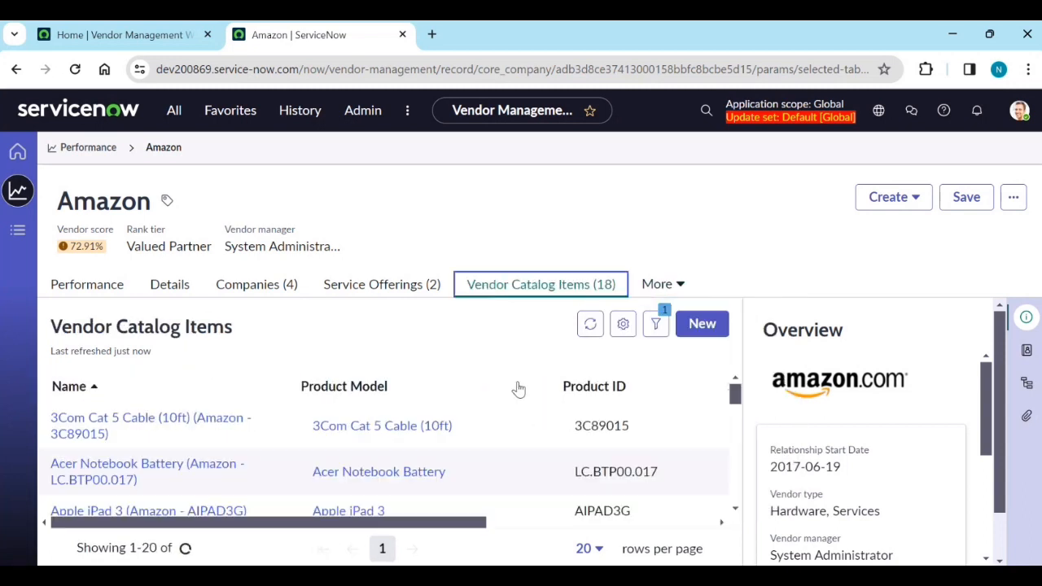
scroll(237, 434, down, 2)
scroll(238, 434, down, 8)
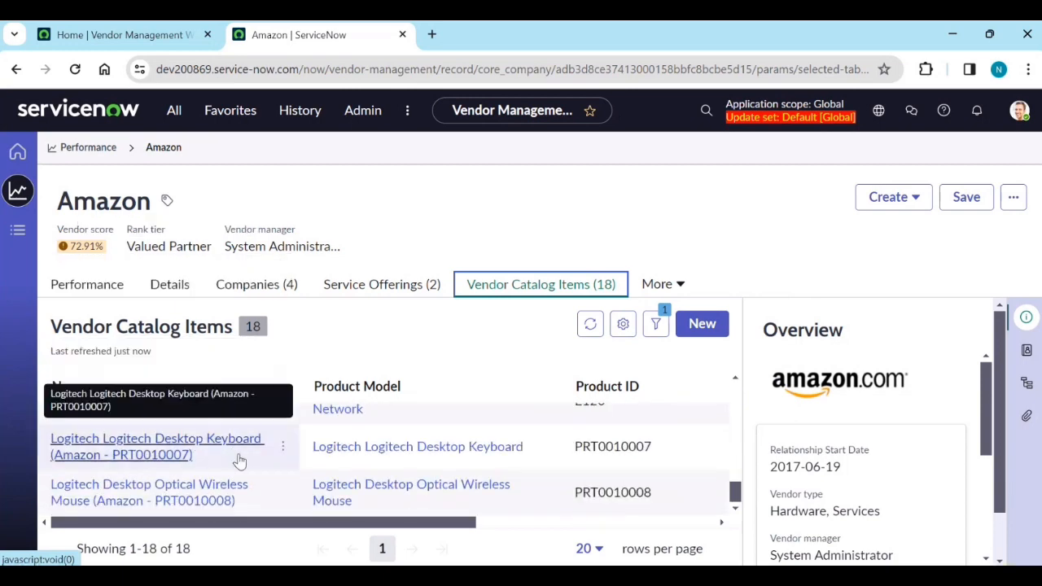
Step: View Amazon's assets and check the create options and additional actions offered for the vendor record
click(682, 284)
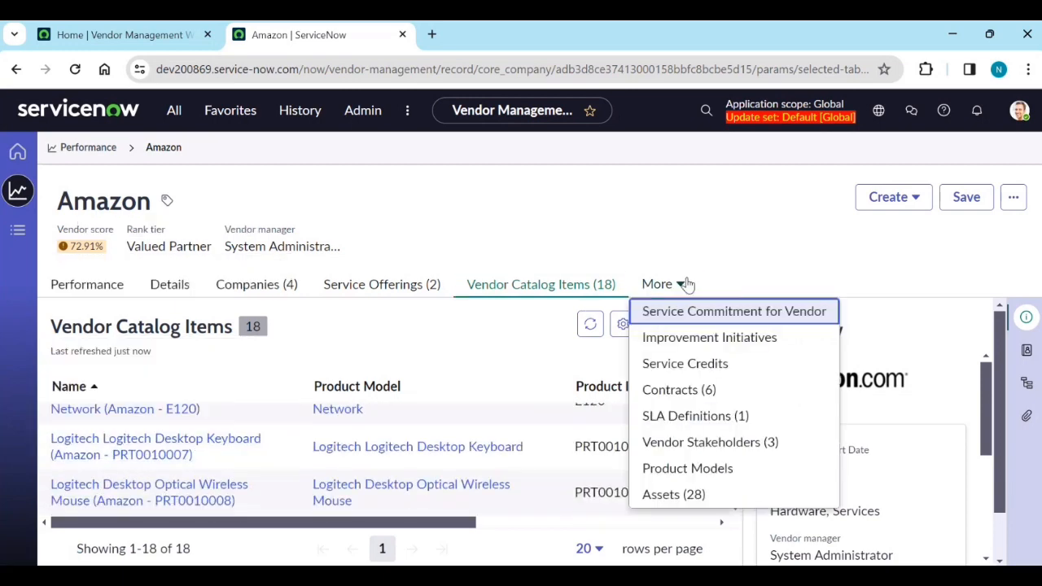
click(705, 492)
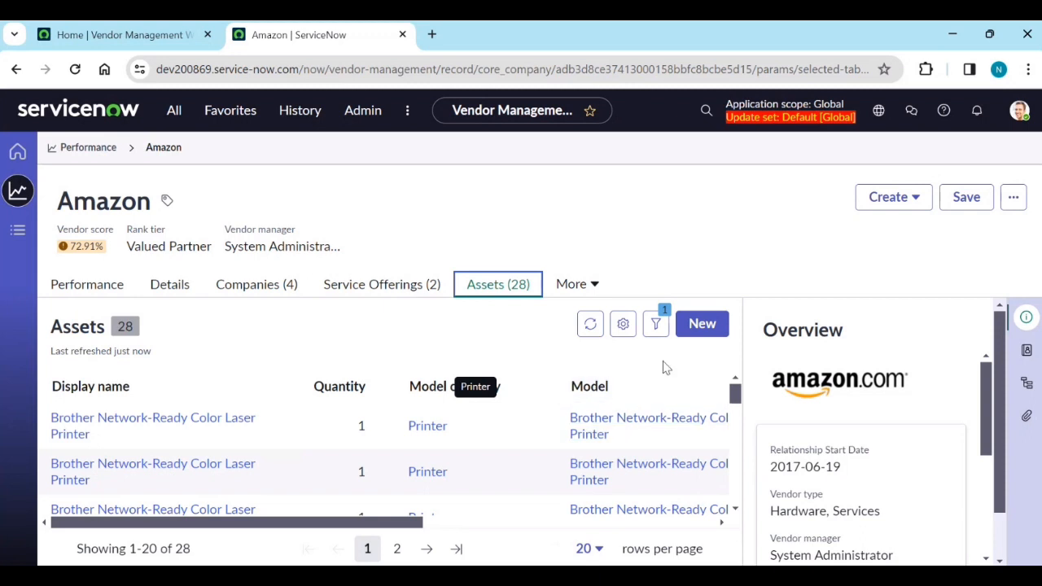
click(891, 199)
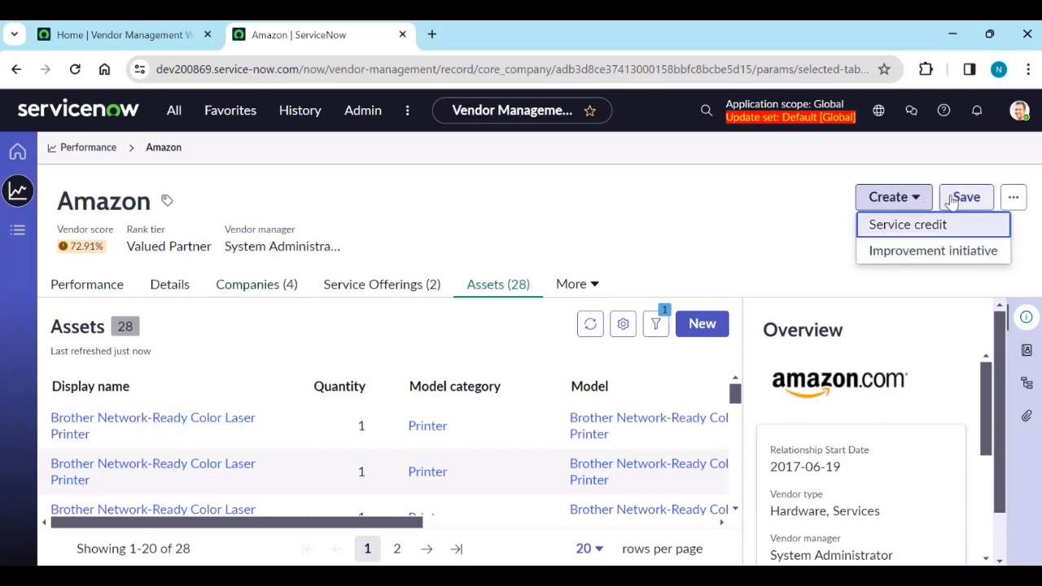
click(1015, 198)
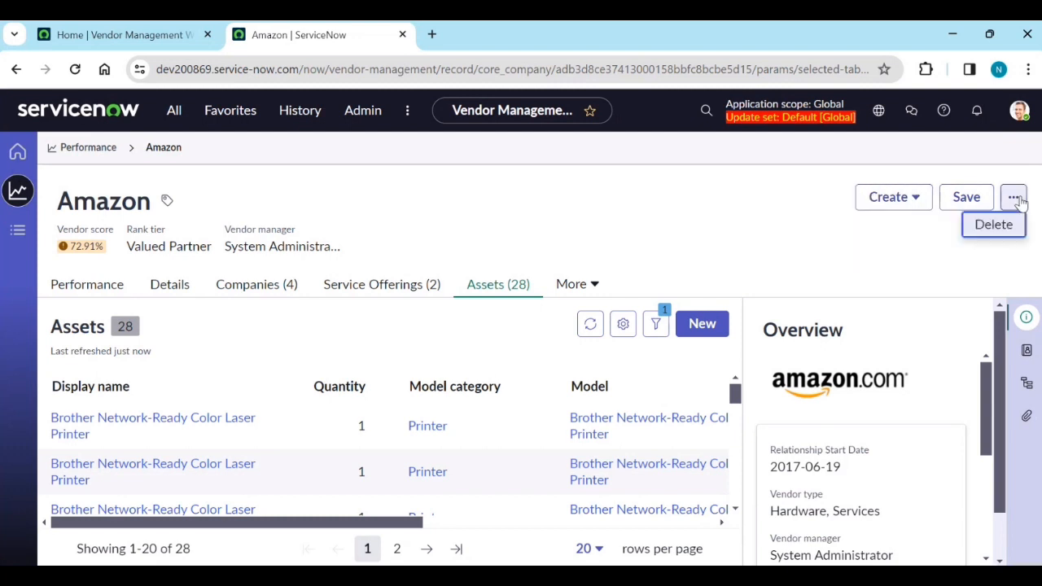
click(709, 214)
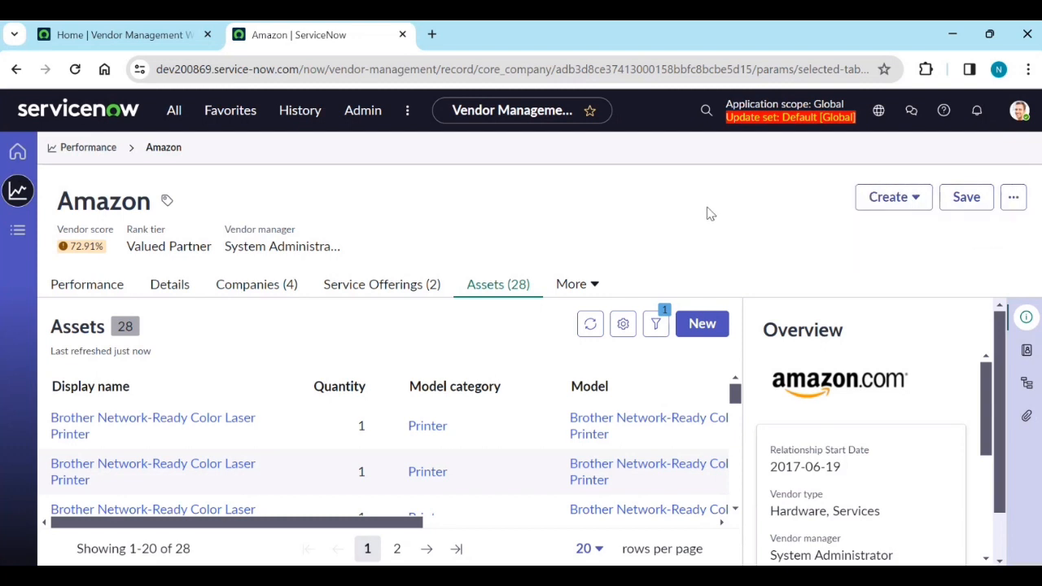
Step: Open the workspace lists and review My Vendors, My Vendor Contacts and All Vendors
click(18, 232)
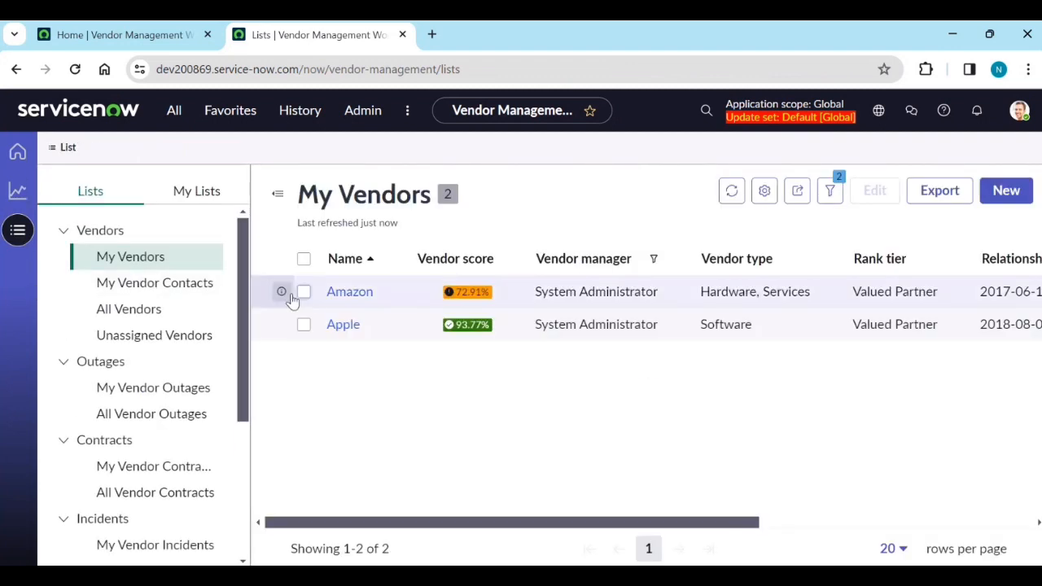
click(194, 289)
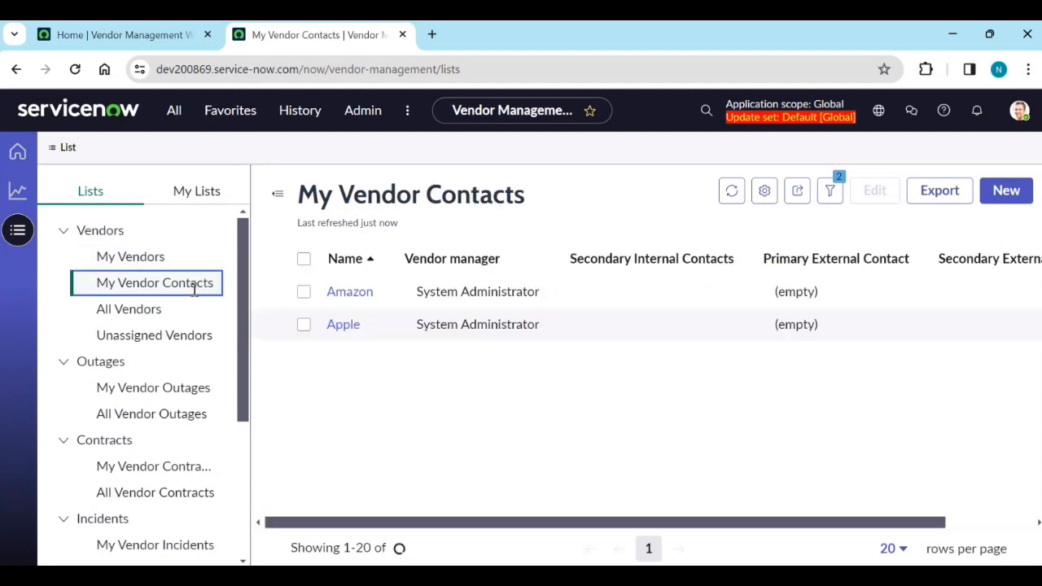
click(130, 308)
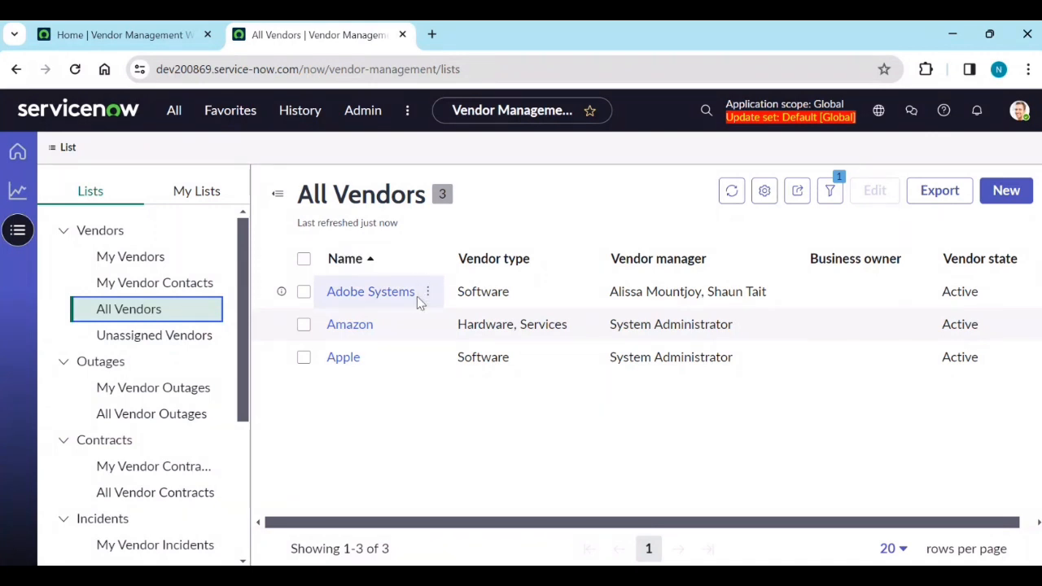
Step: Inspect the All Vendors list's filter in the advanced condition editor, and check the list's column and save options
click(830, 198)
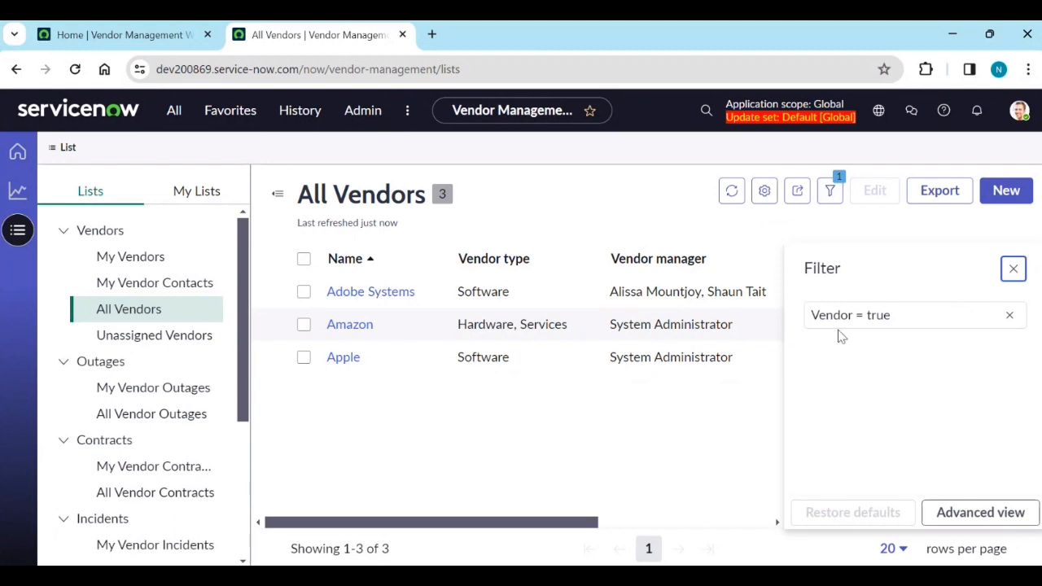
click(984, 510)
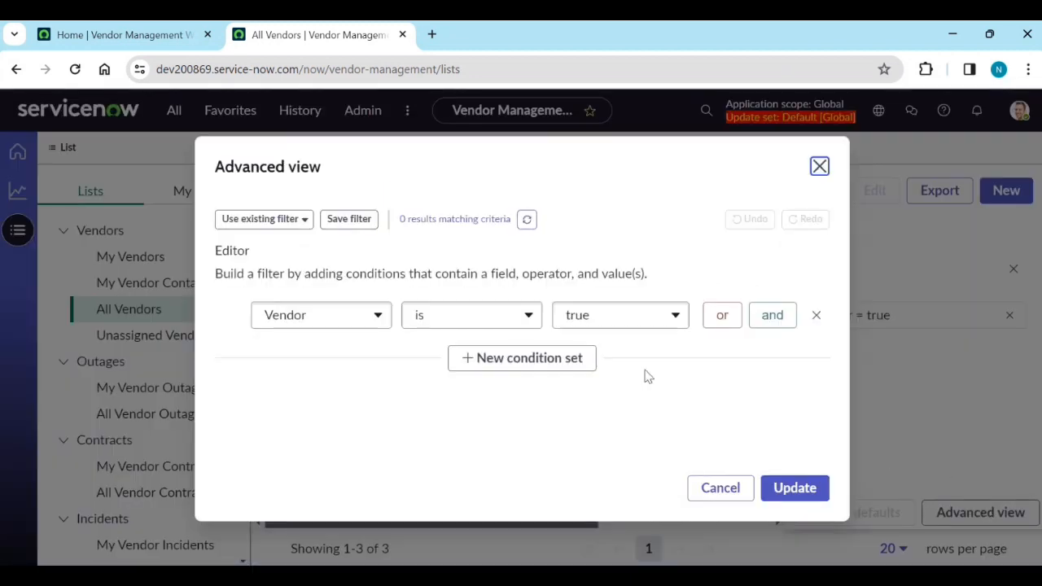
click(820, 167)
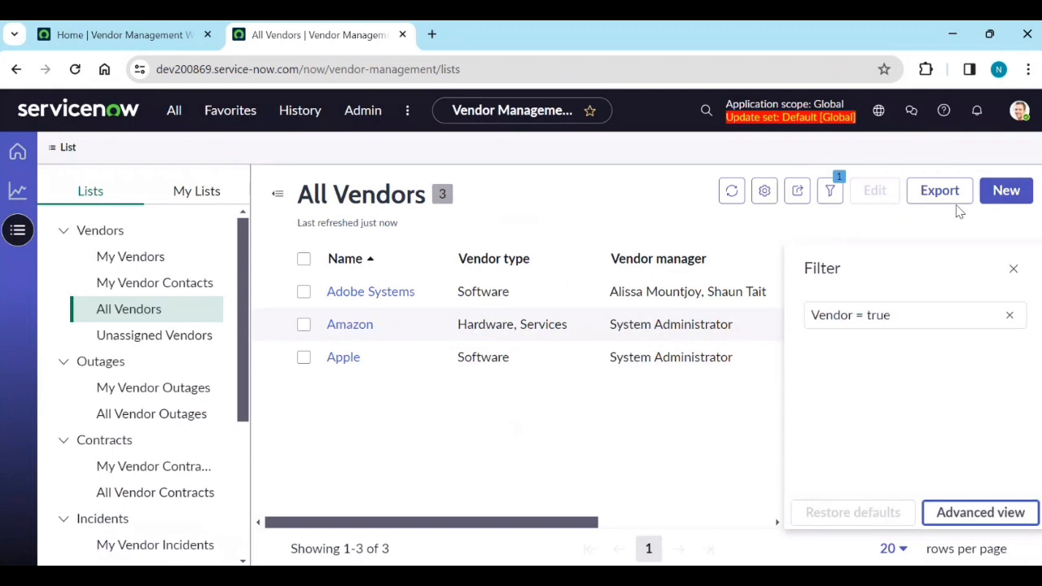
click(765, 190)
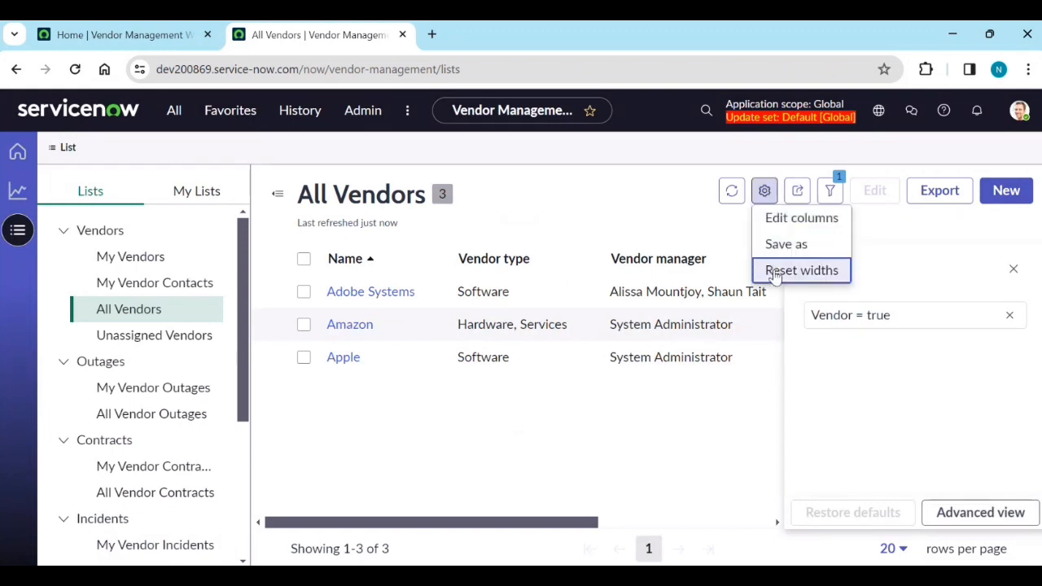
Step: Review the Unassigned Vendors list with its filter conditions, and check the All Vendor Outages and My Vendor Outages lists
click(118, 332)
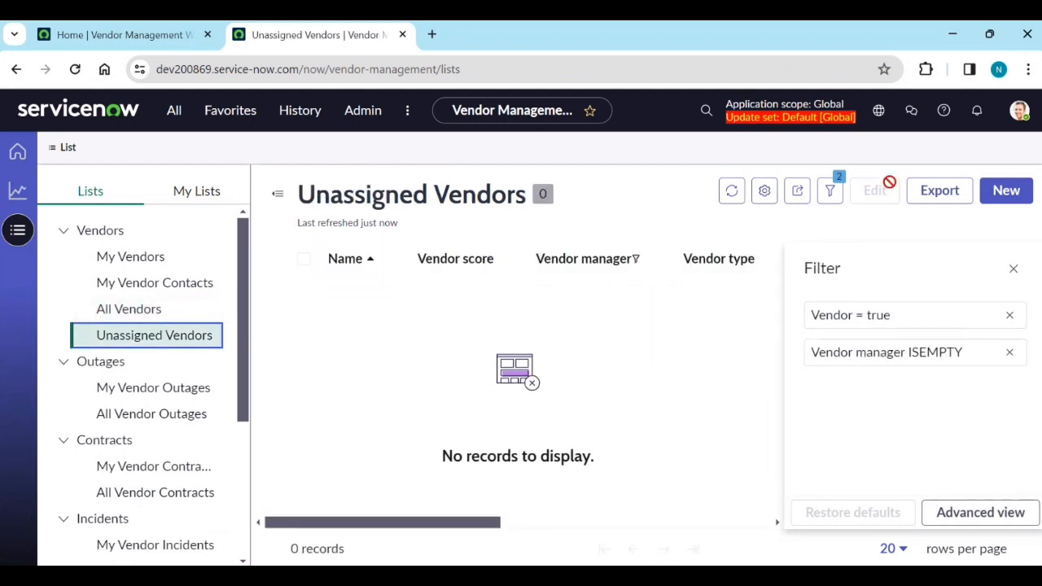
click(831, 191)
click(831, 190)
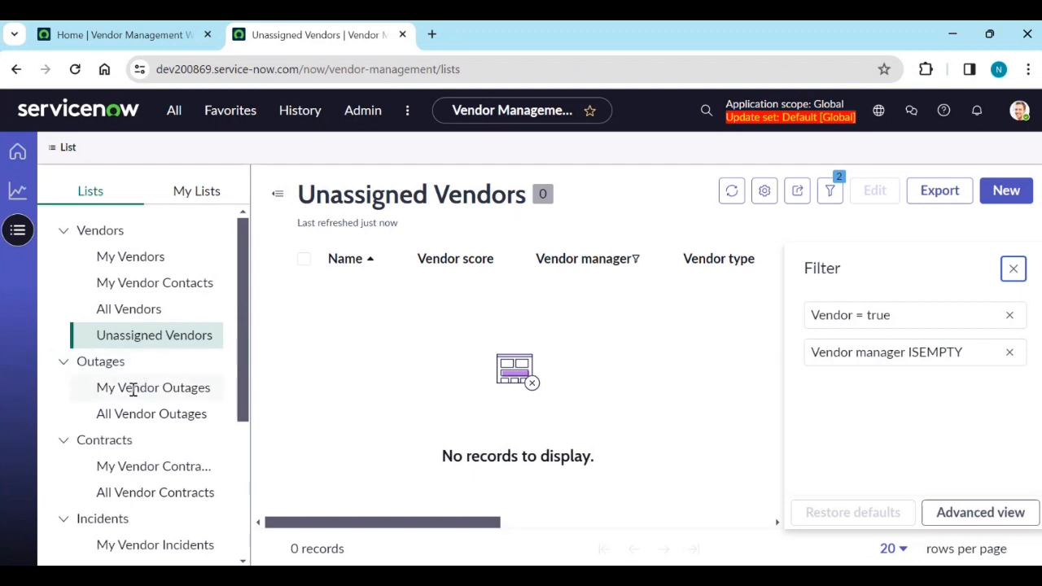
click(128, 421)
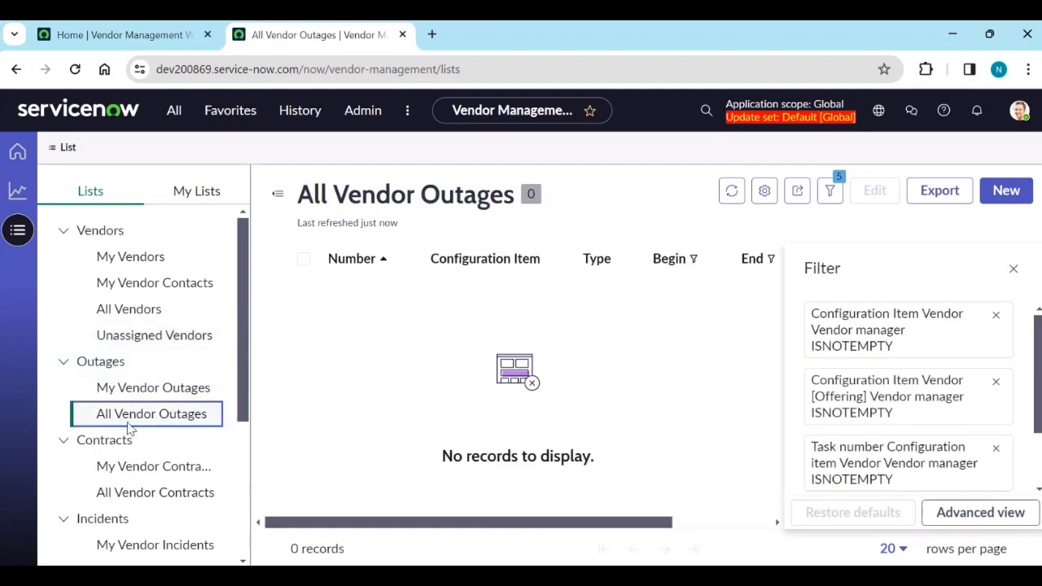
click(149, 390)
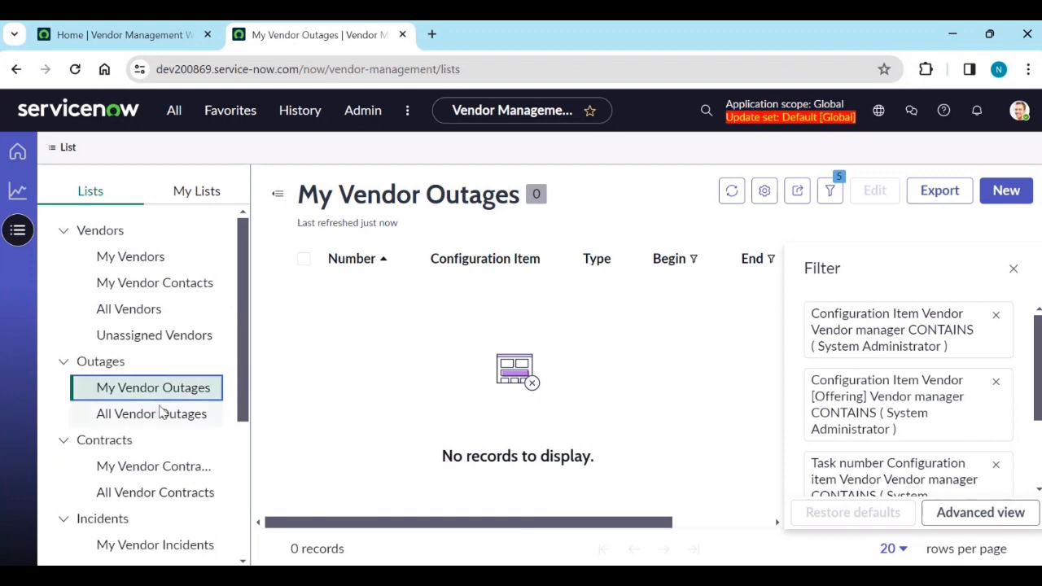
Step: Review the All Vendor Incidents list and the remaining list categories down to Service Levels, and check the custom lists under My Lists
scroll(171, 439, down, 3)
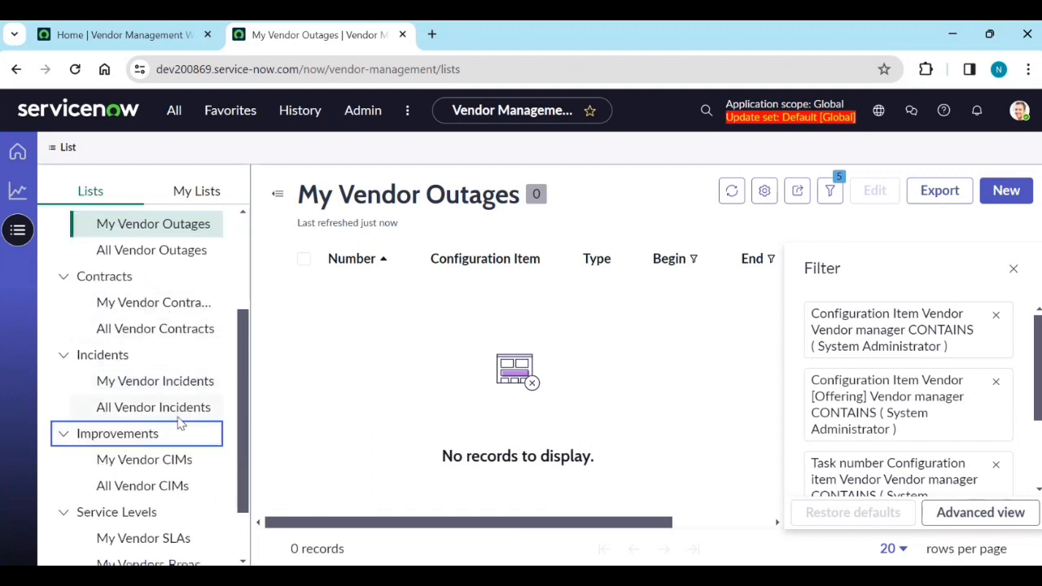
click(179, 407)
scroll(179, 461, down, 1)
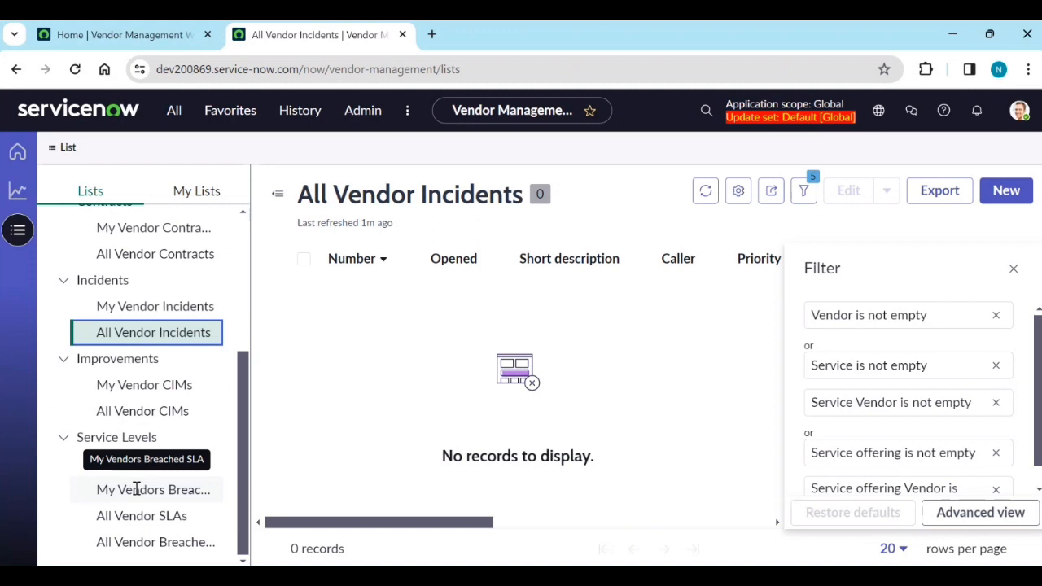
scroll(136, 488, up, 5)
click(199, 192)
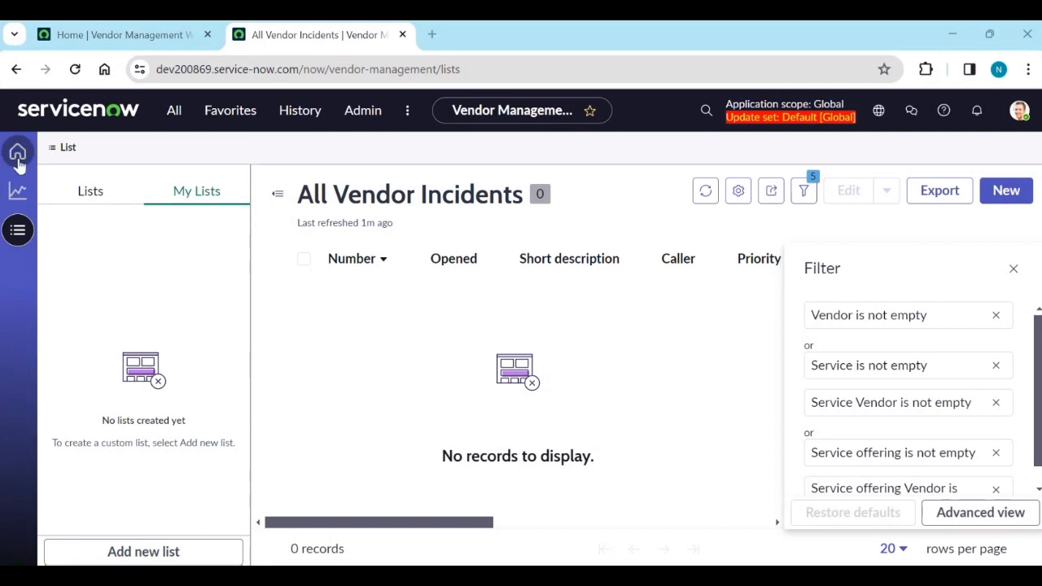
Step: Return to the workspace home dashboard, view the vendors behind the Vendors by KPI group chart, and inspect the Amazon (Hardware) record
click(18, 154)
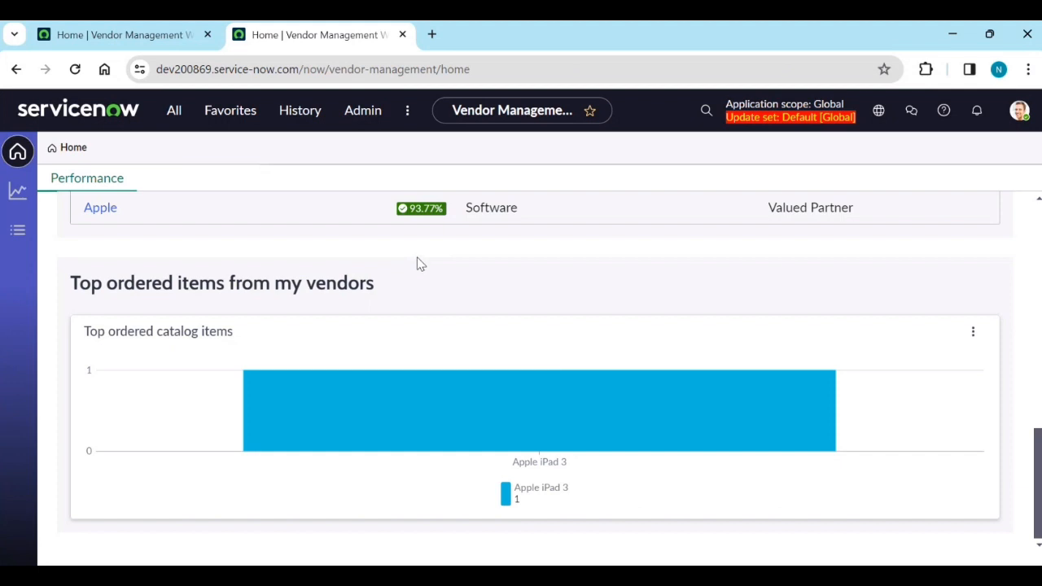
scroll(228, 325, up, 10)
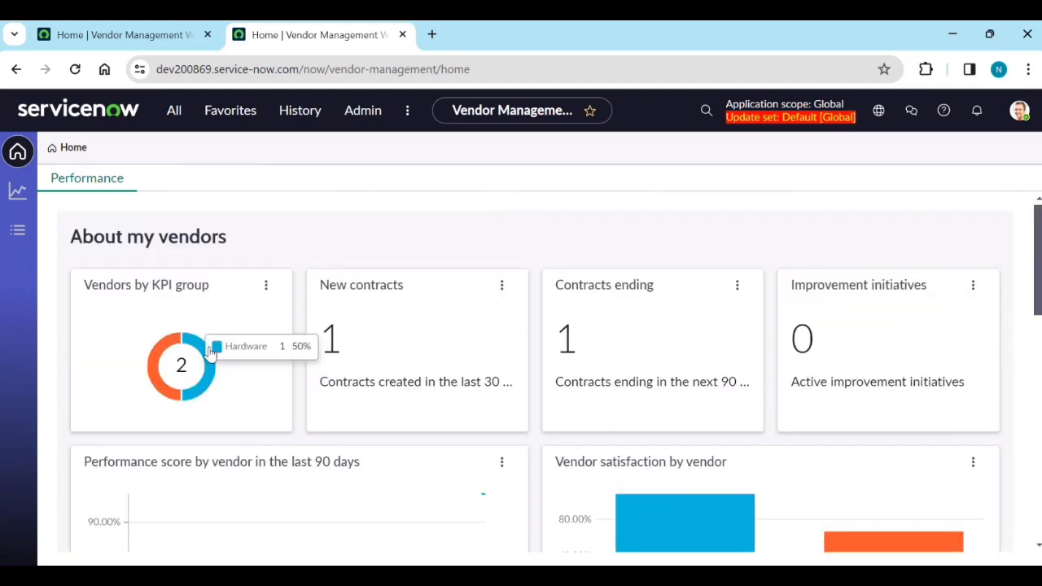
click(183, 369)
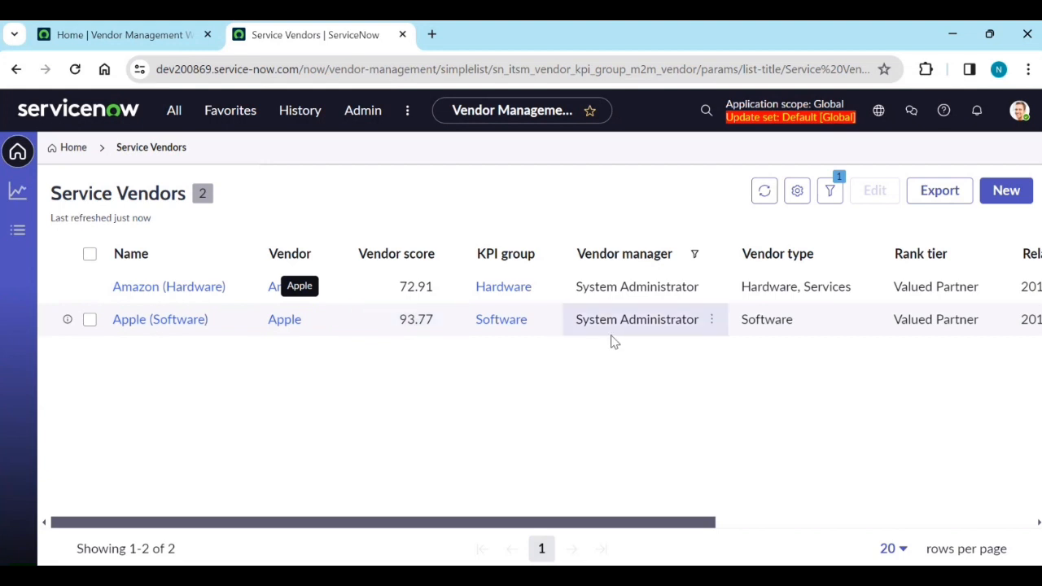
click(136, 294)
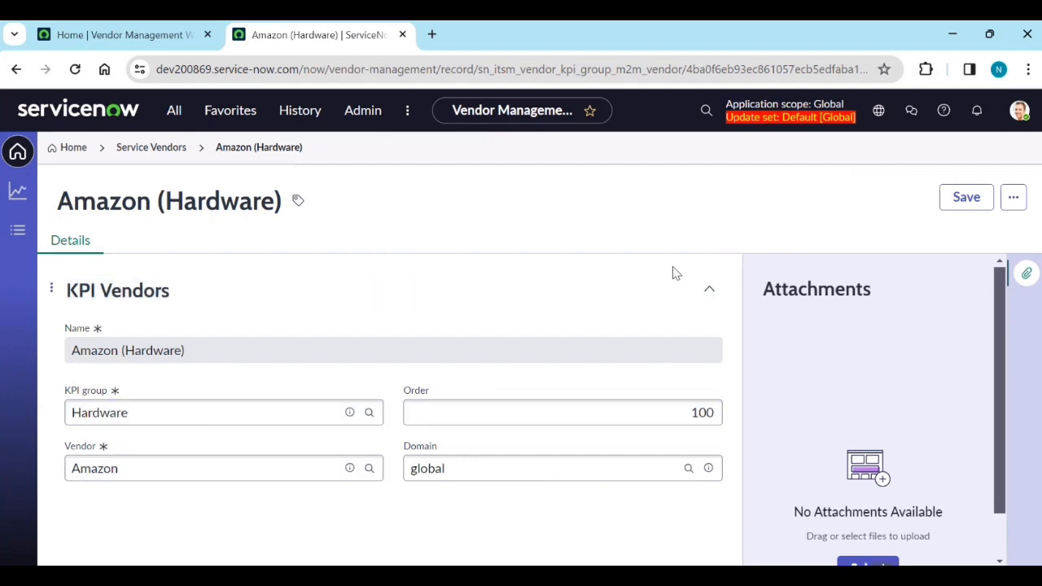
Step: Open Amazon's vendor record from the Vendor performance overview and look through its assets
click(17, 231)
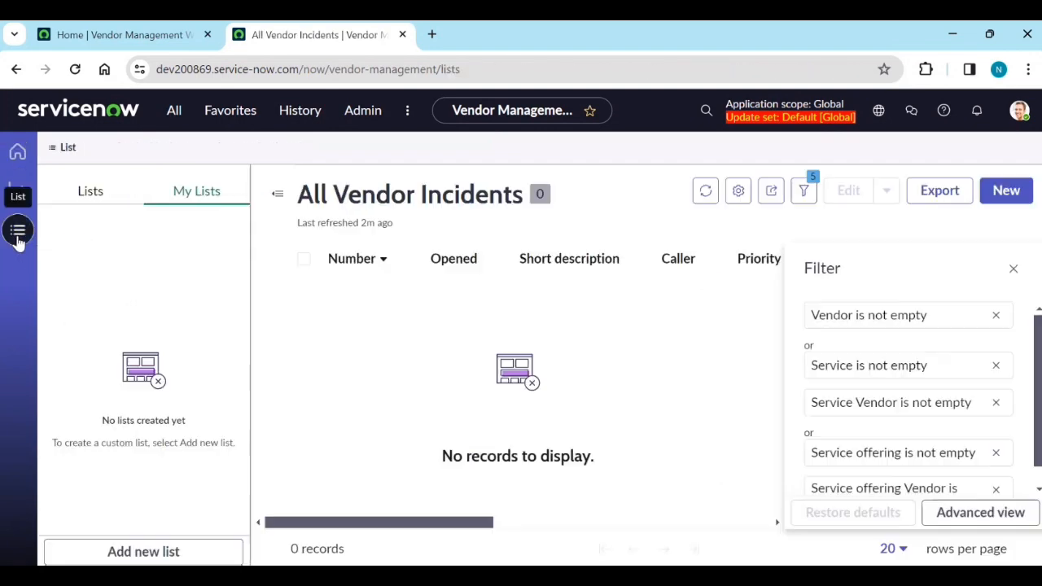
click(14, 200)
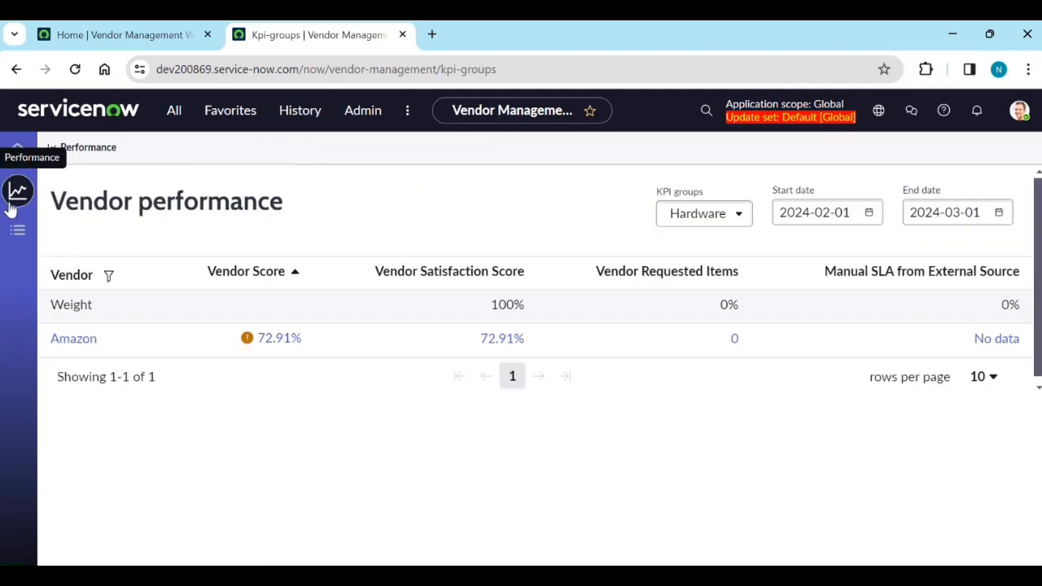
click(75, 340)
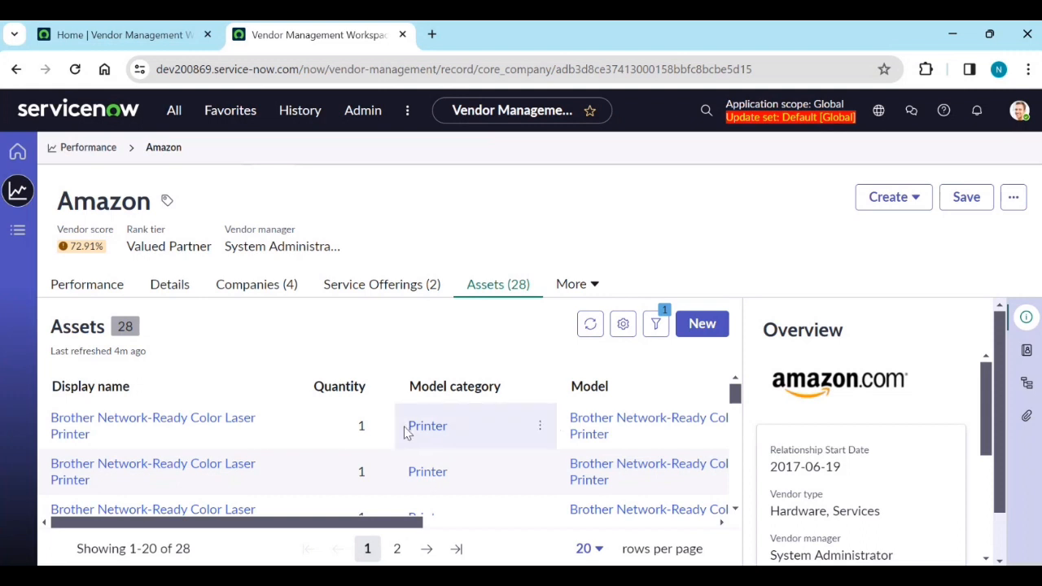
scroll(407, 432, down, 2)
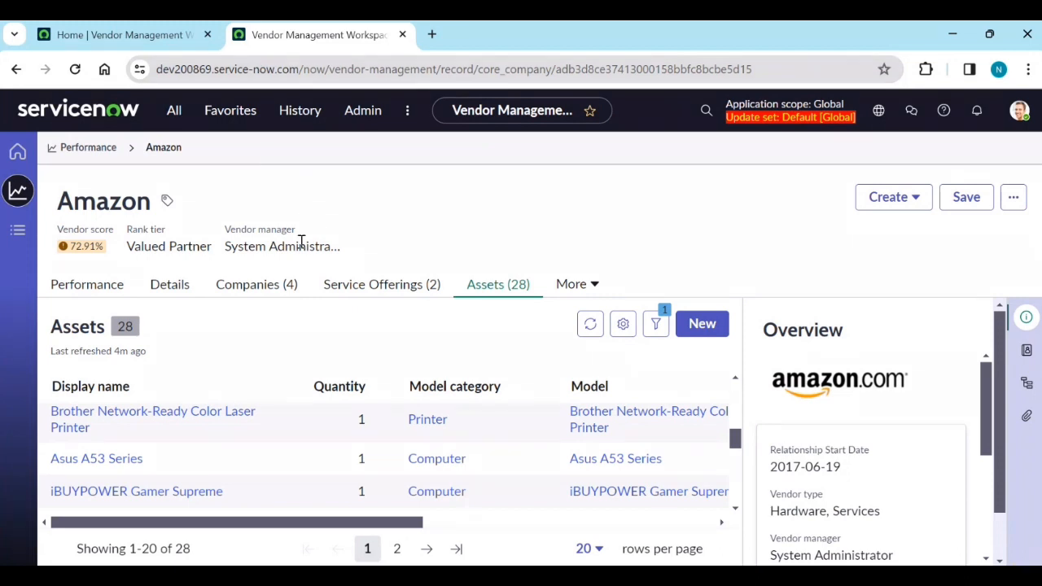
Step: Review Amazon's Performance, Companies, Service Offerings and Service Commitment for Vendor information
click(110, 290)
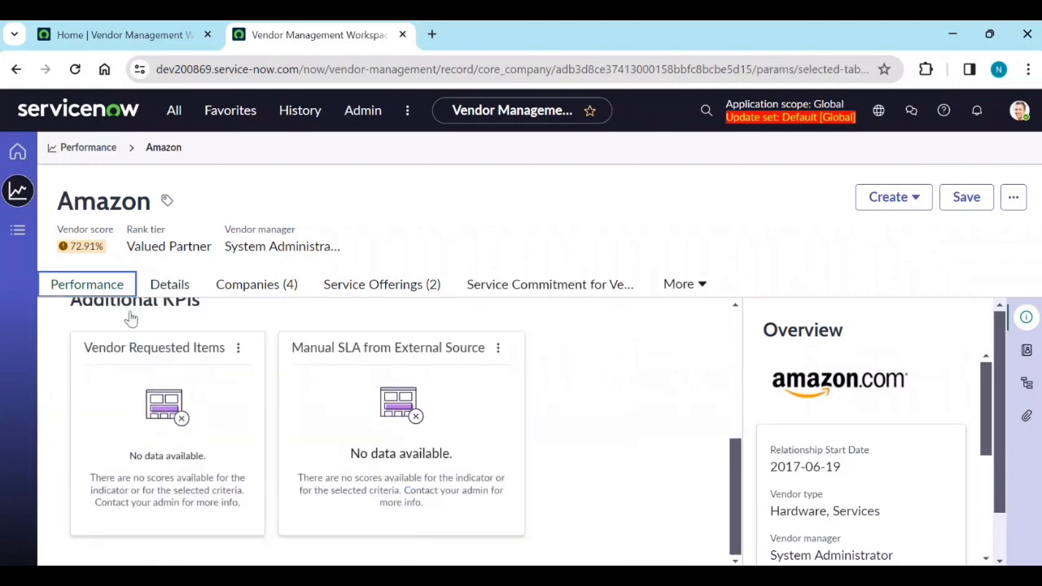
click(268, 288)
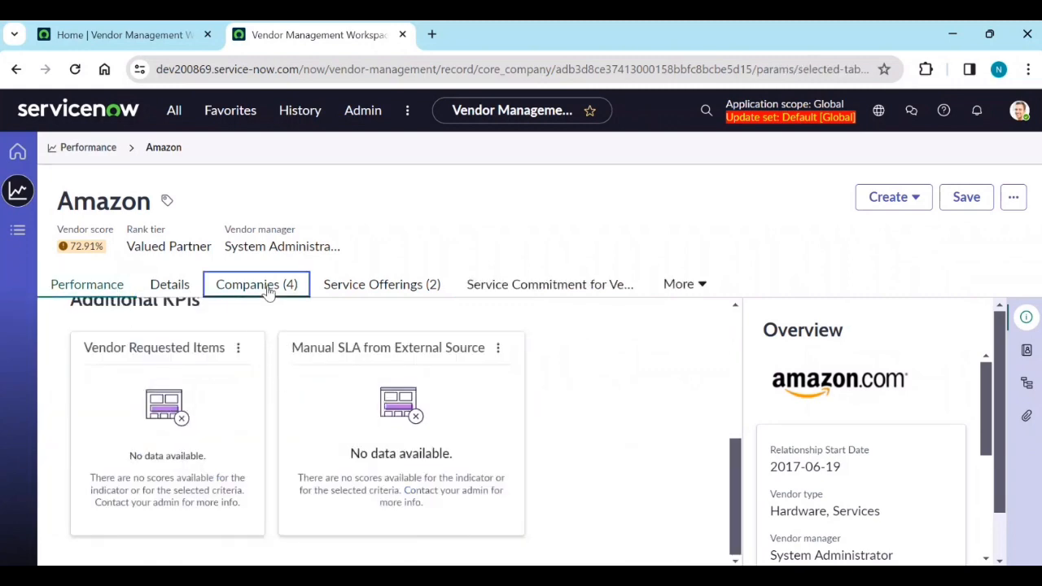
click(396, 293)
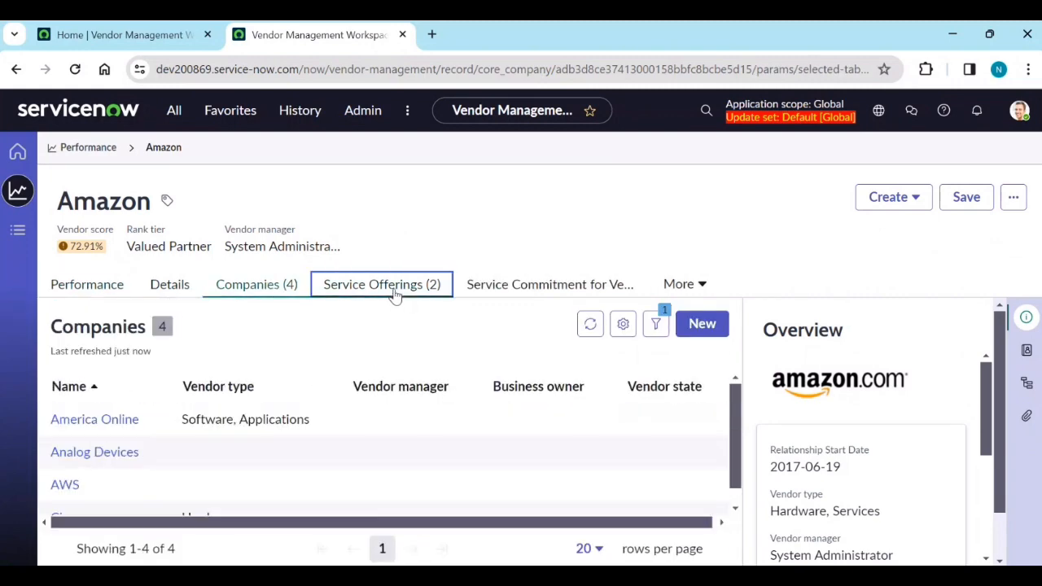
click(623, 286)
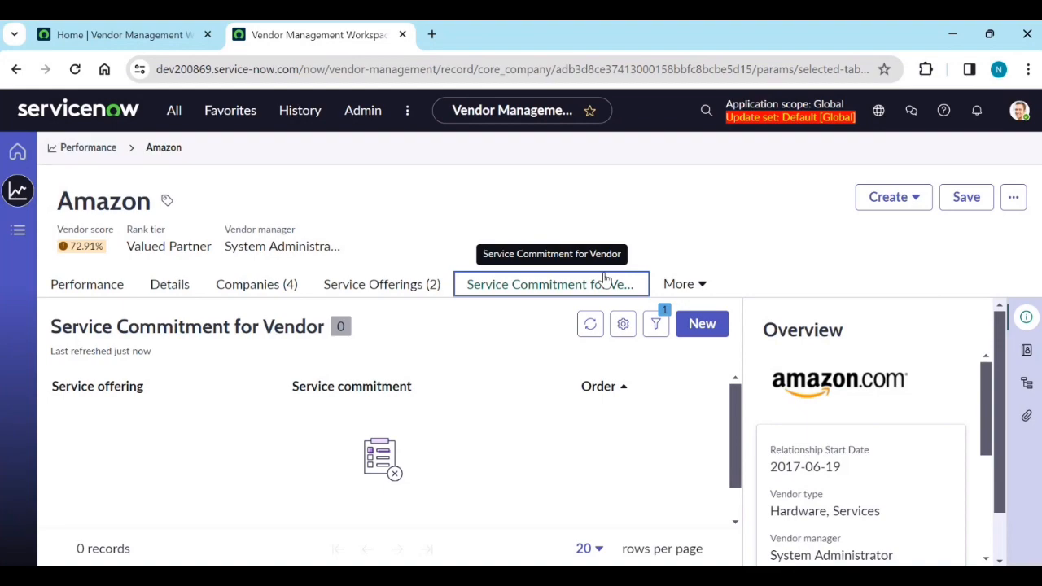
click(700, 575)
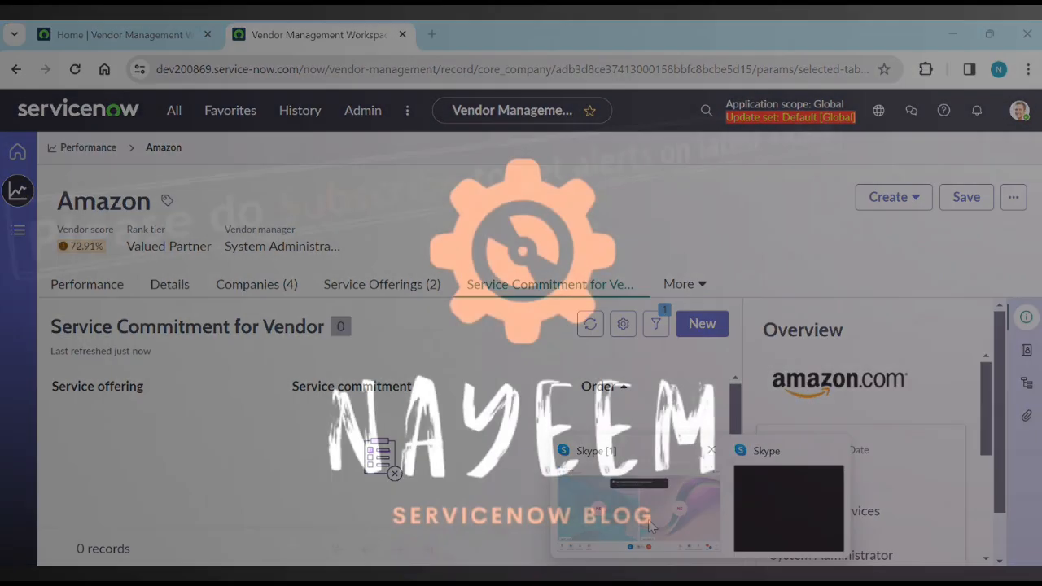